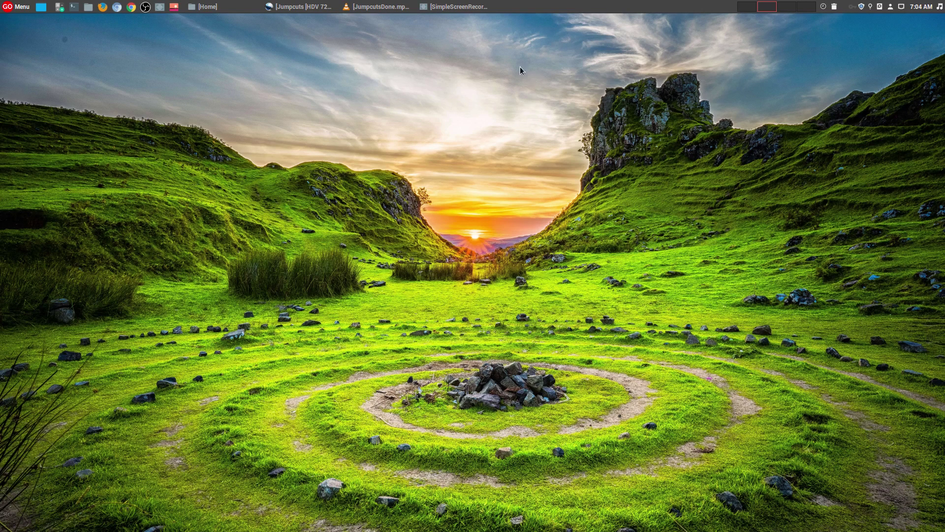
Raise the VLC window showing JumpcutsDone.mp4 from the taskbar.
left_click(377, 6)
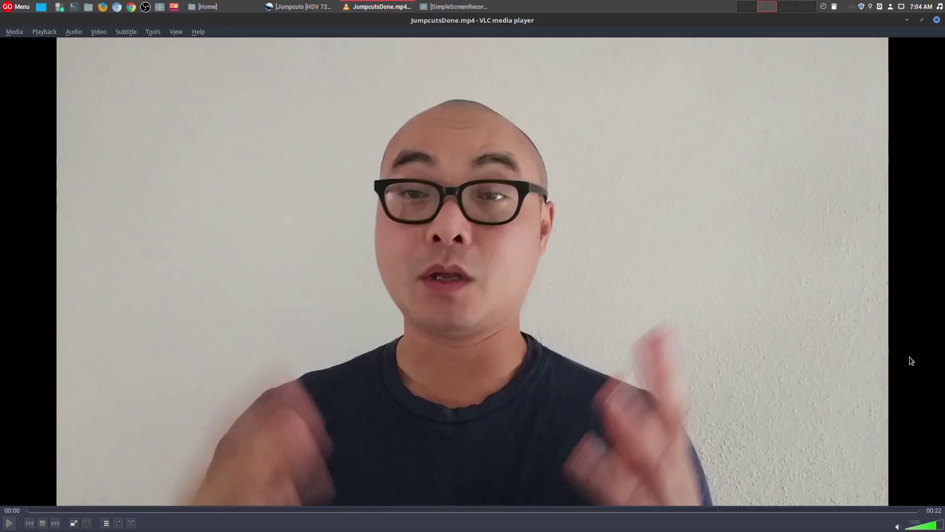
Play JumpcutsDone.mp4 up to 00:20, pause it, and jump back near the start.
left_click(14, 524)
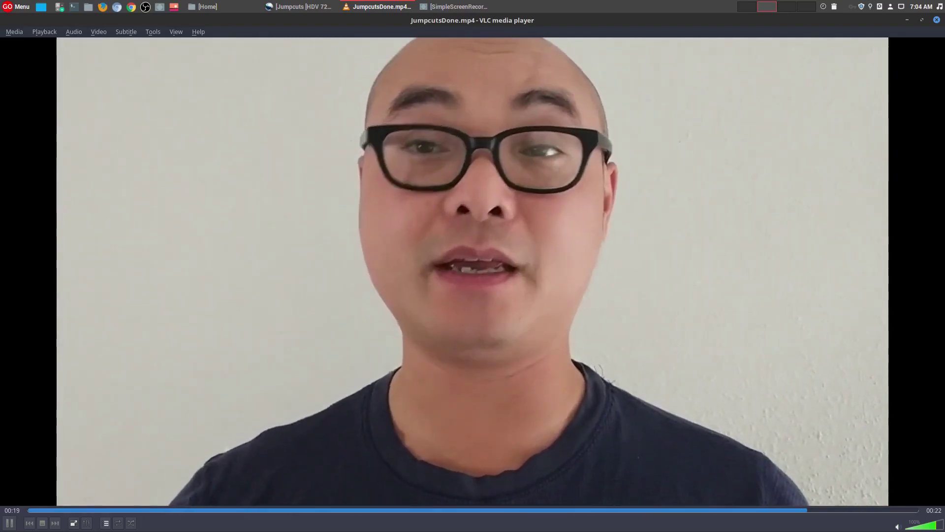
key("space")
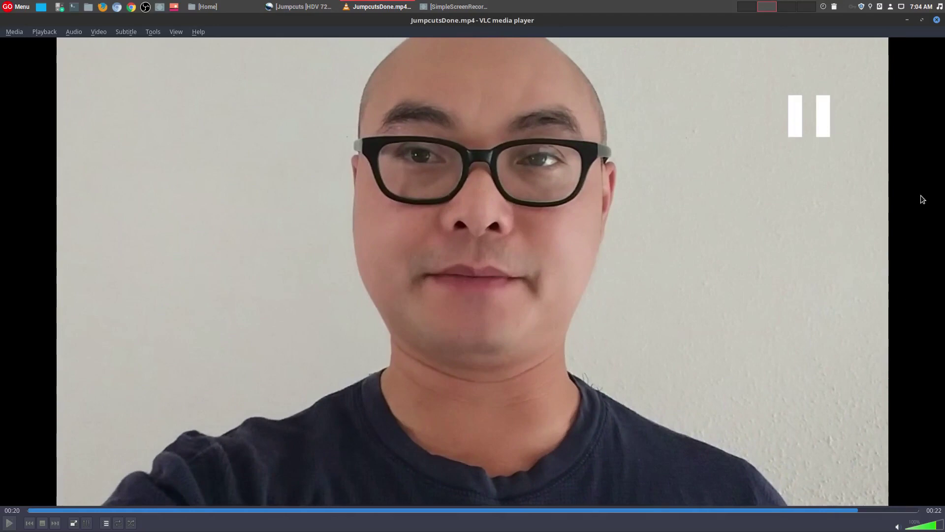
left_click(38, 507)
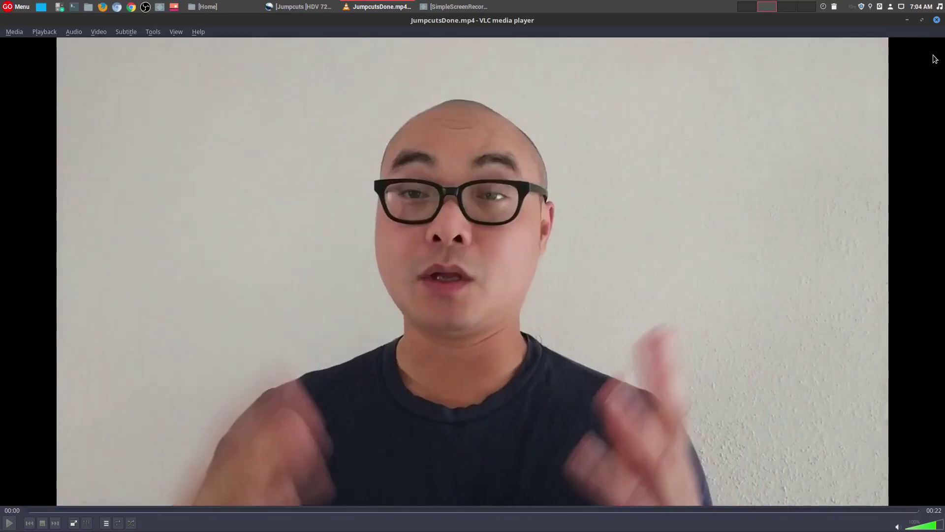
Minimize VLC and switch back to the OpenShot Jumpcuts project window.
left_click(909, 19)
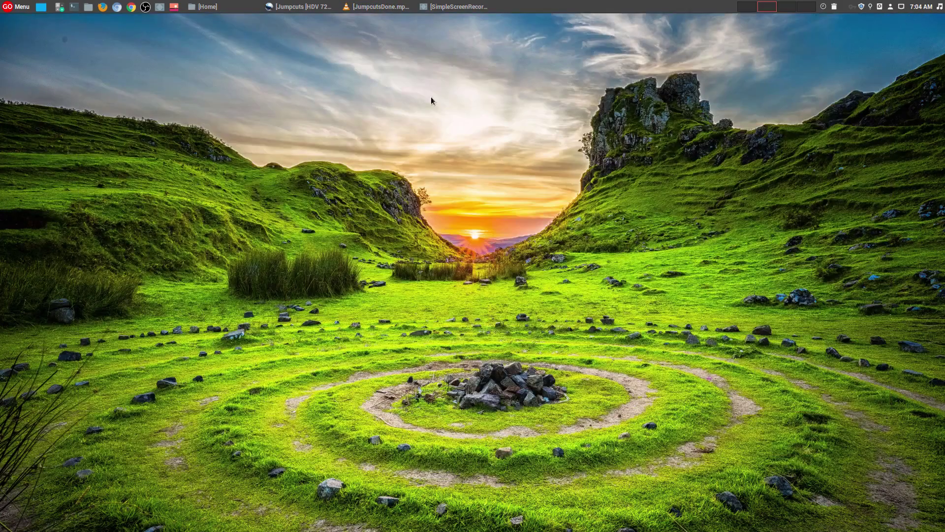
key("alt+Tab")
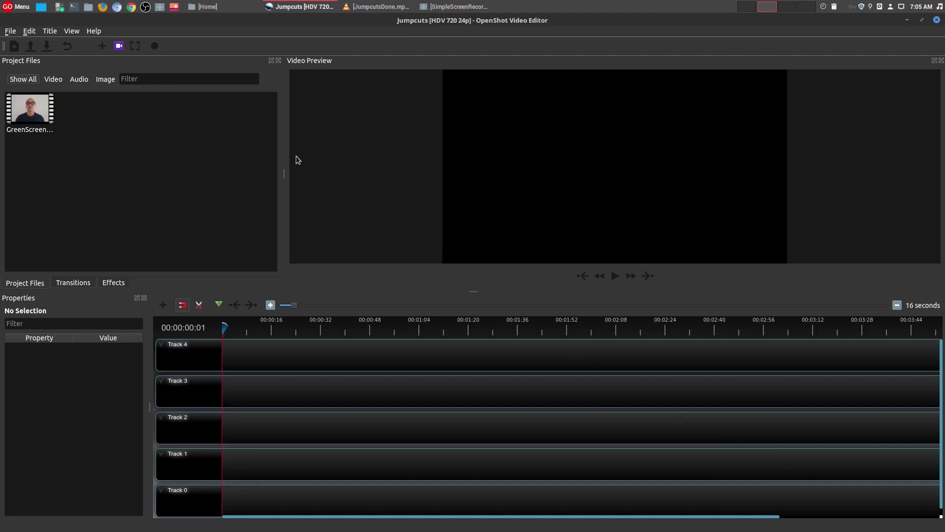
Maximize OpenShot and drop the GreenScreenTest1 clip onto Track 4 at 0:00.
left_click(136, 46)
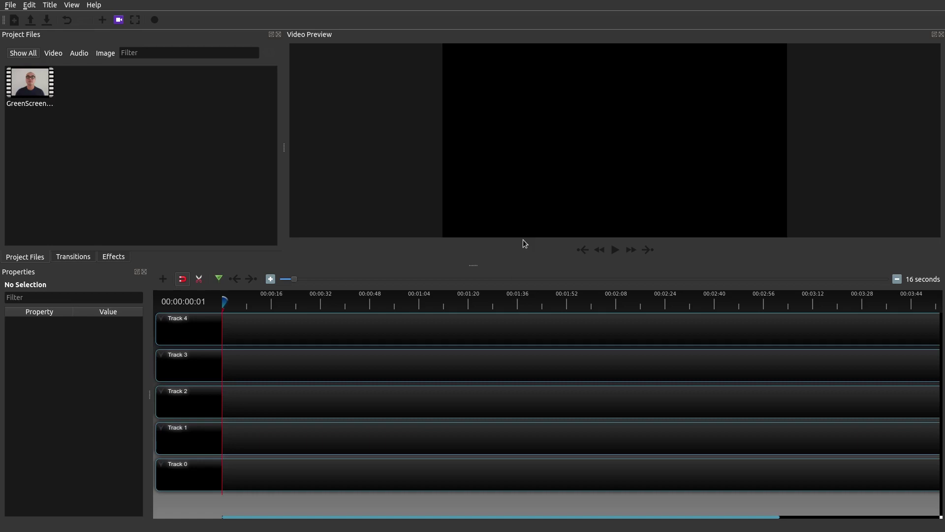
left_click(43, 84)
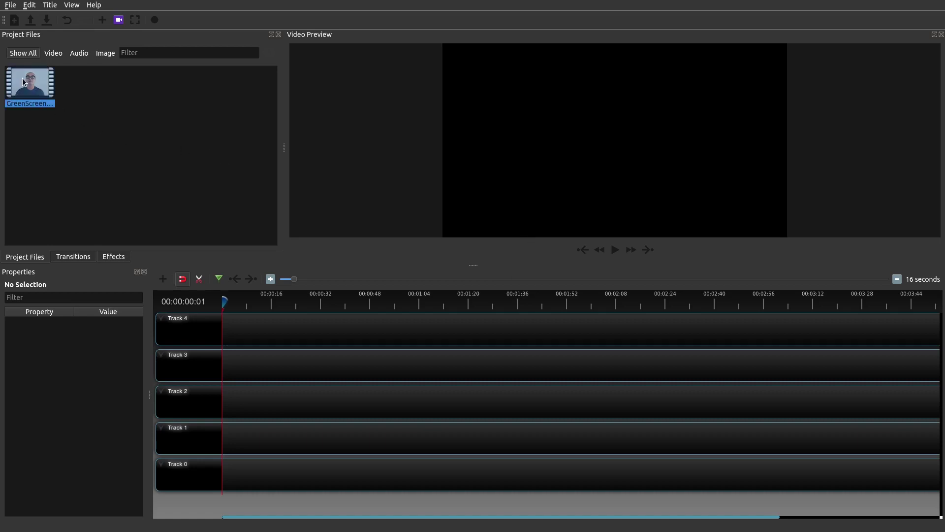
left_click_drag(23, 81, 223, 330)
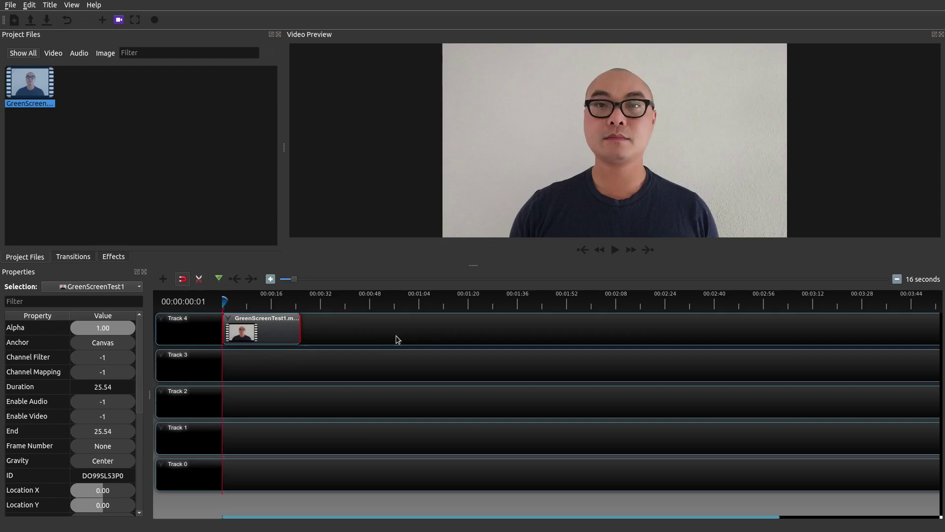
Make the Track 4 clip display its audio waveform instead of thumbnails.
right_click(276, 329)
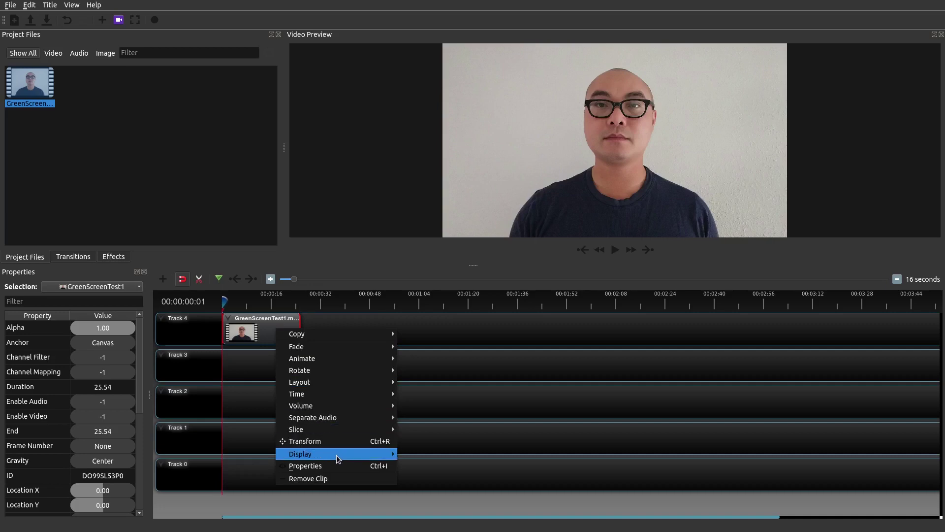
mouse_move(339, 458)
left_click(472, 457)
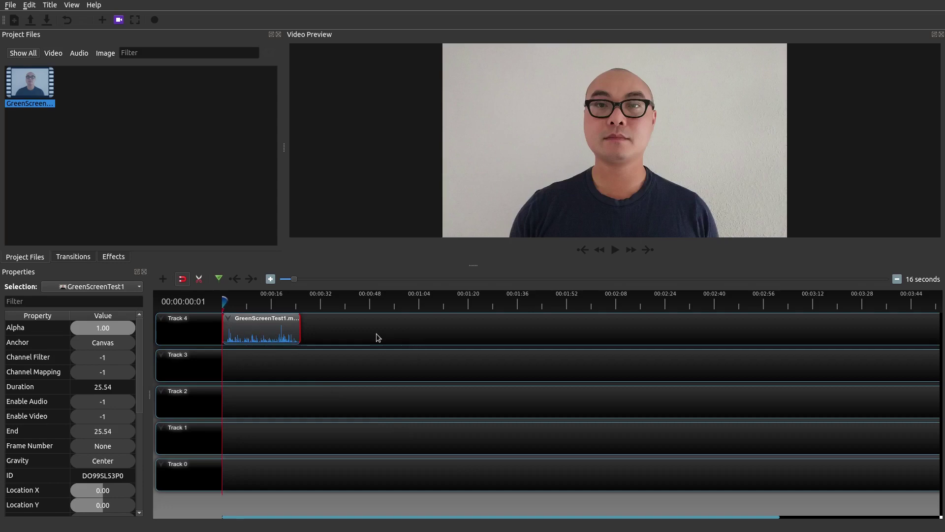
Zoom the timeline in to about 1 second and scroll back to its start.
scroll(379, 339, "up", 1)
scroll(376, 338, "up", 1)
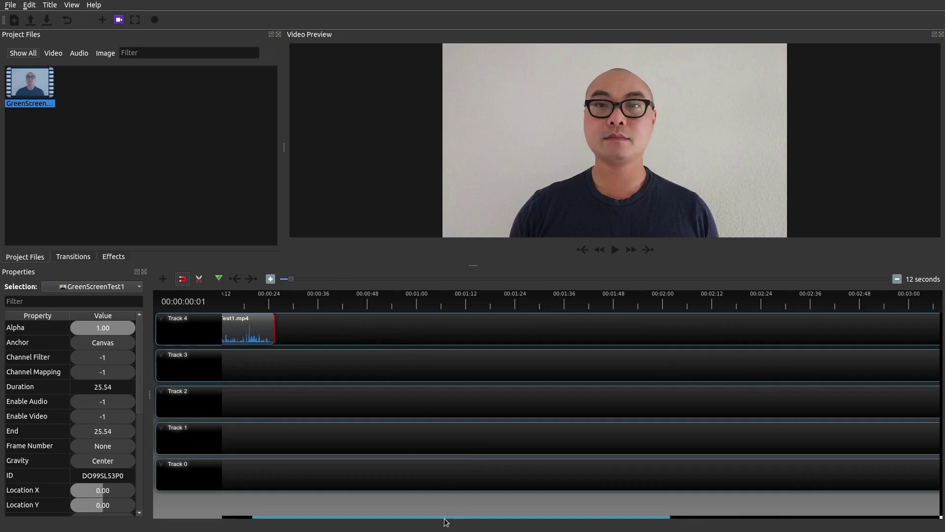
scroll(379, 521, "up", 1)
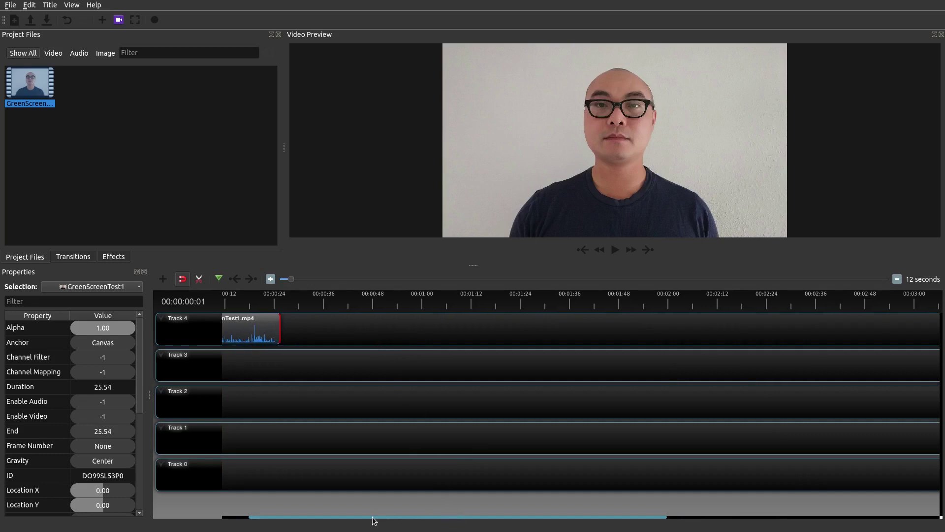
scroll(374, 395, "up", 1)
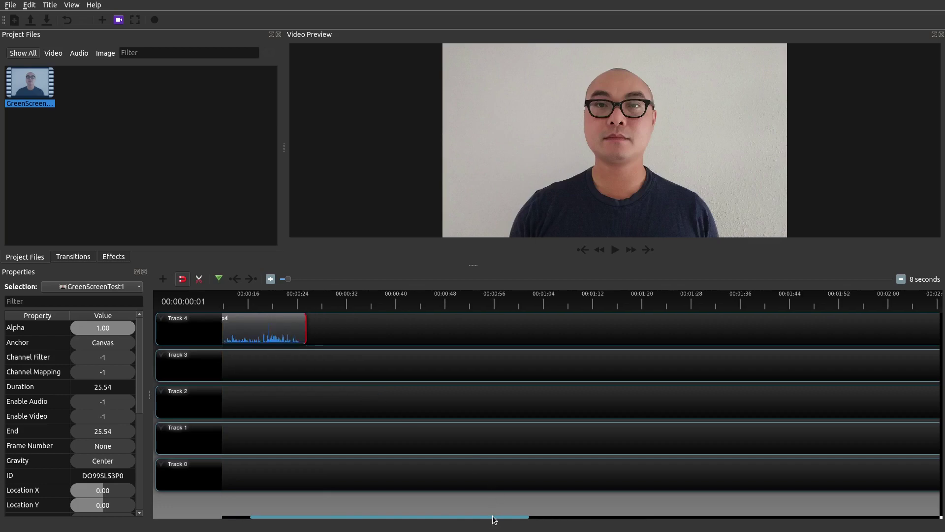
left_click_drag(494, 519, 425, 522)
scroll(485, 363, "up", 2)
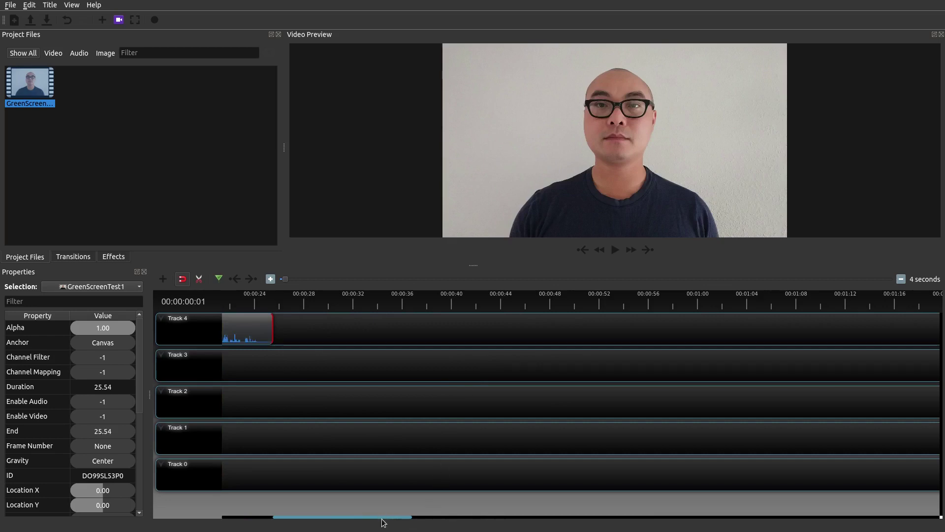
left_click_drag(384, 520, 302, 522)
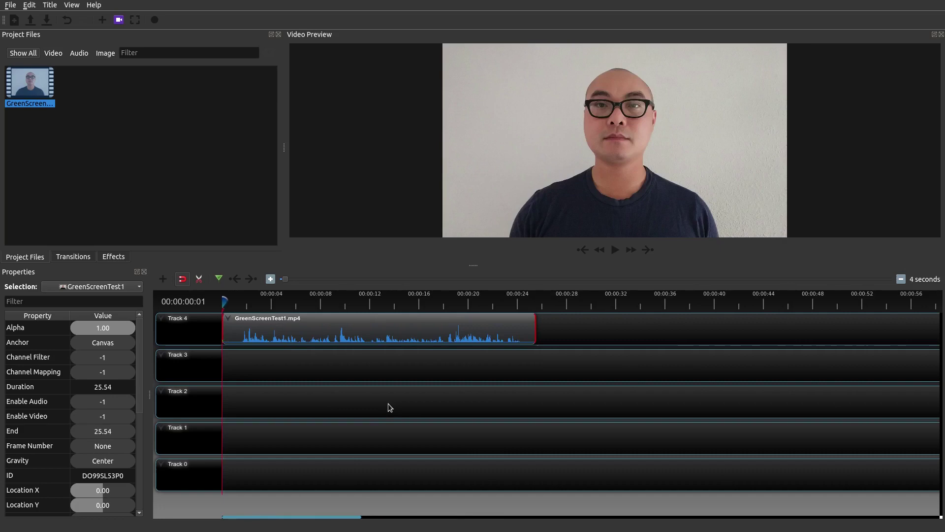
scroll(389, 407, "up", 2)
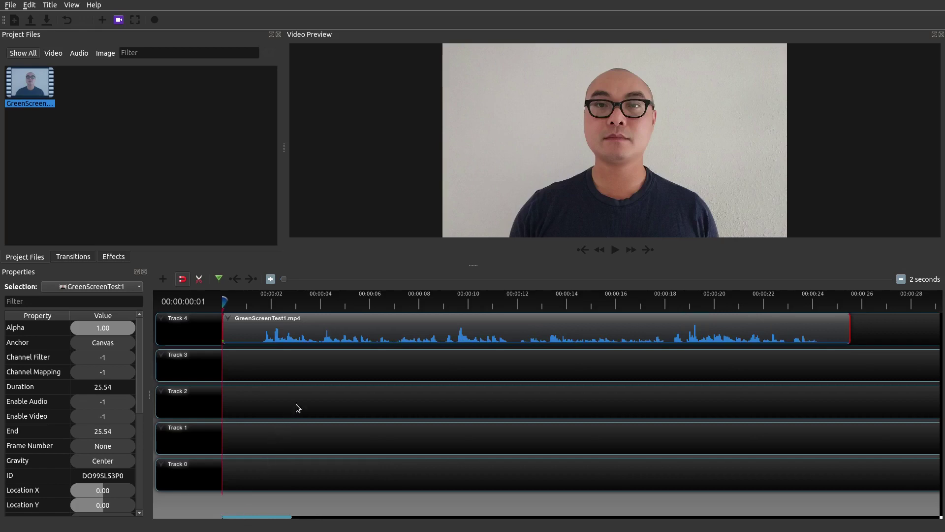
scroll(312, 392, "up", 1)
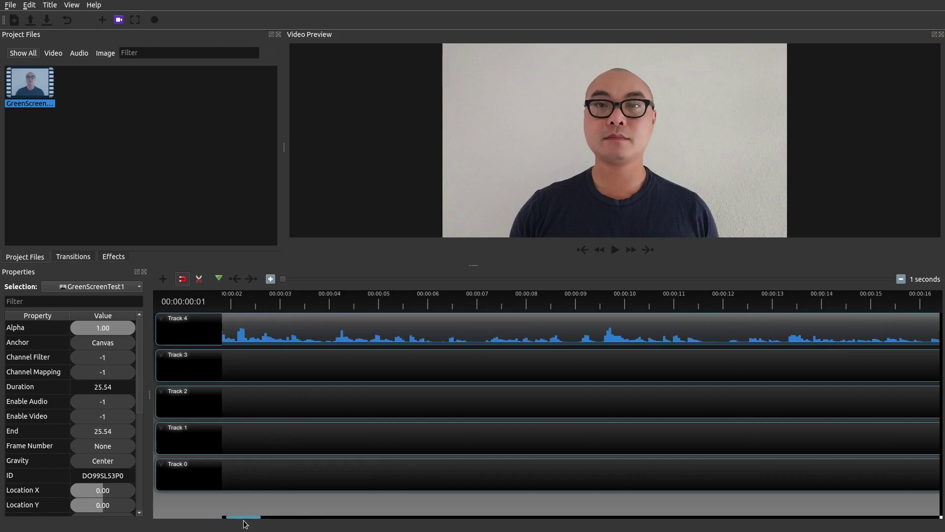
Razor-cut the clip at 1.55 s, delete the first piece, and slide the remainder to 0:00.
left_click_drag(237, 522, 233, 522)
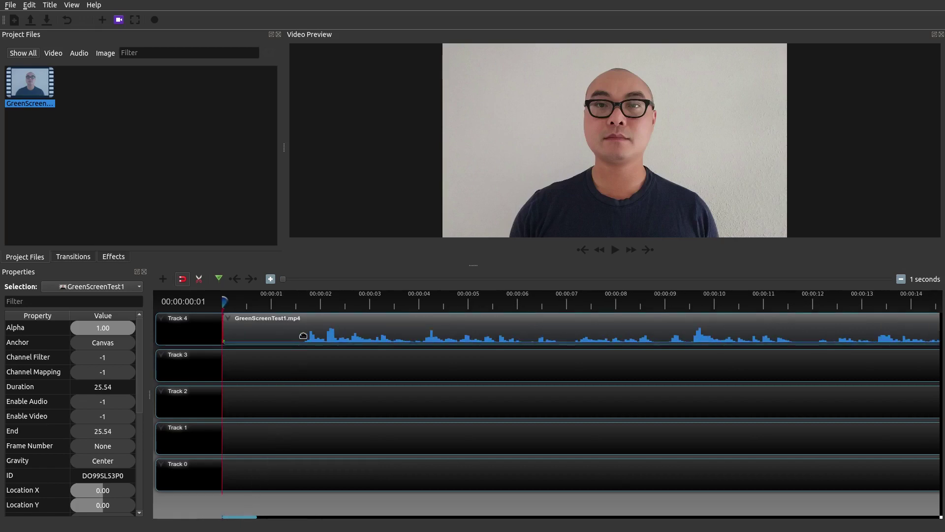
left_click(199, 278)
left_click(299, 322)
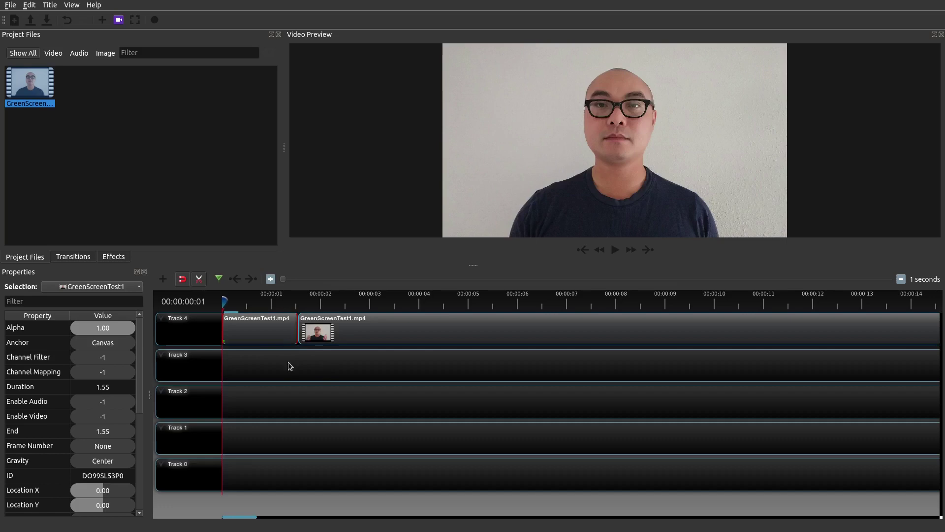
left_click(202, 280)
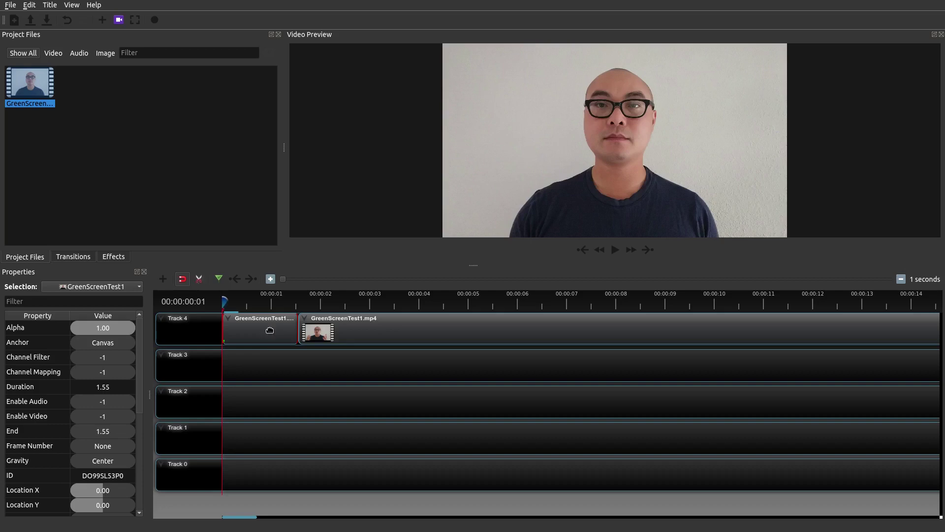
key("Delete")
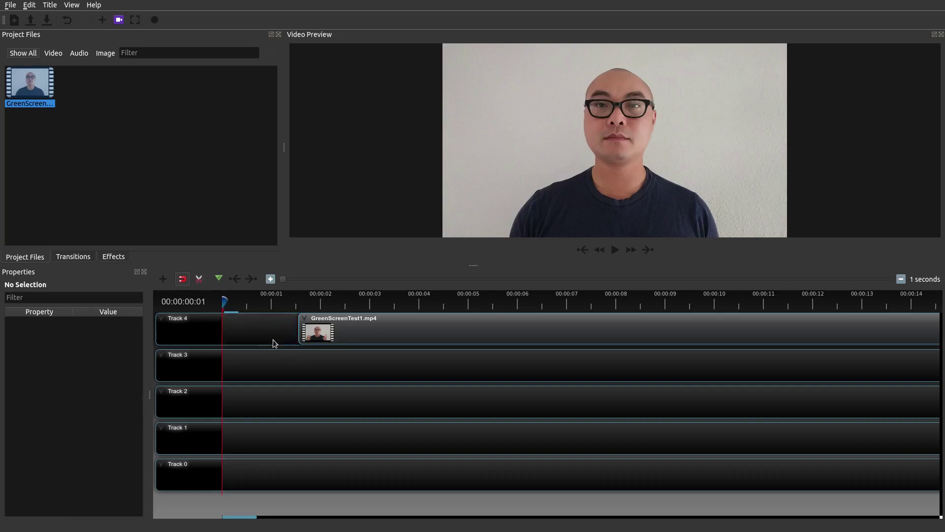
left_click_drag(362, 333, 283, 340)
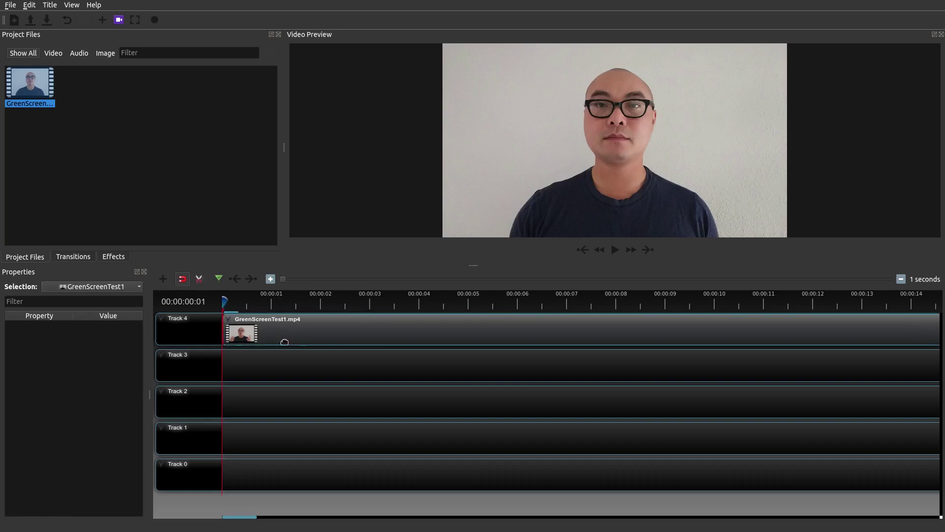
Enable snapping, show the trimmed clip's waveform again, and play the timeline from the start.
left_click(182, 283)
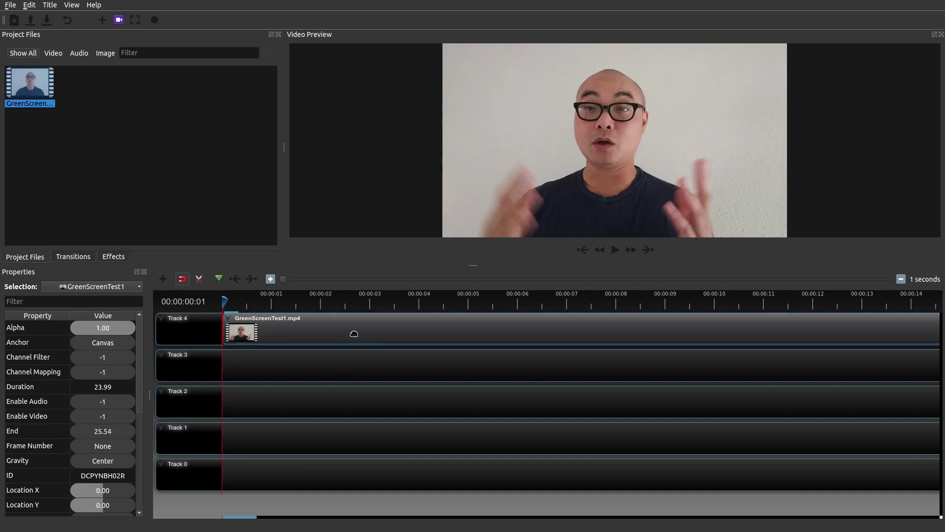
right_click(328, 333)
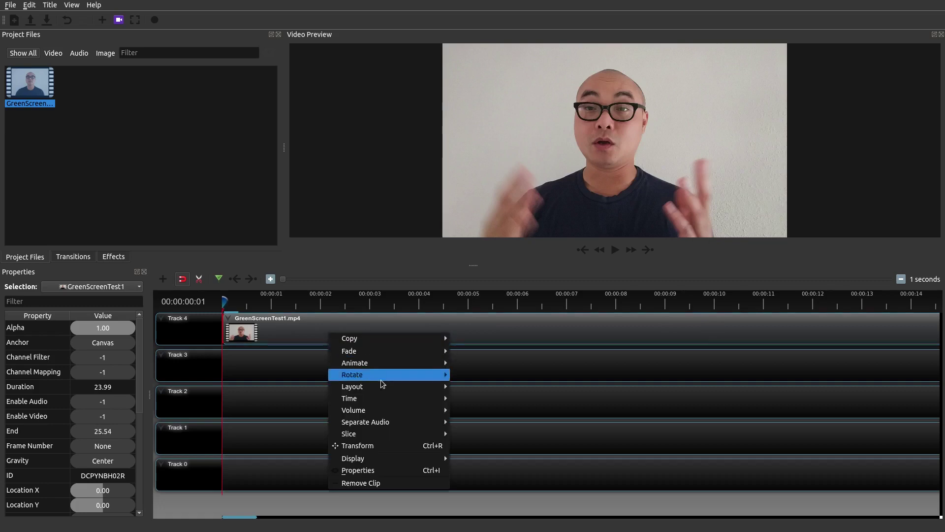
mouse_move(389, 458)
left_click(521, 459)
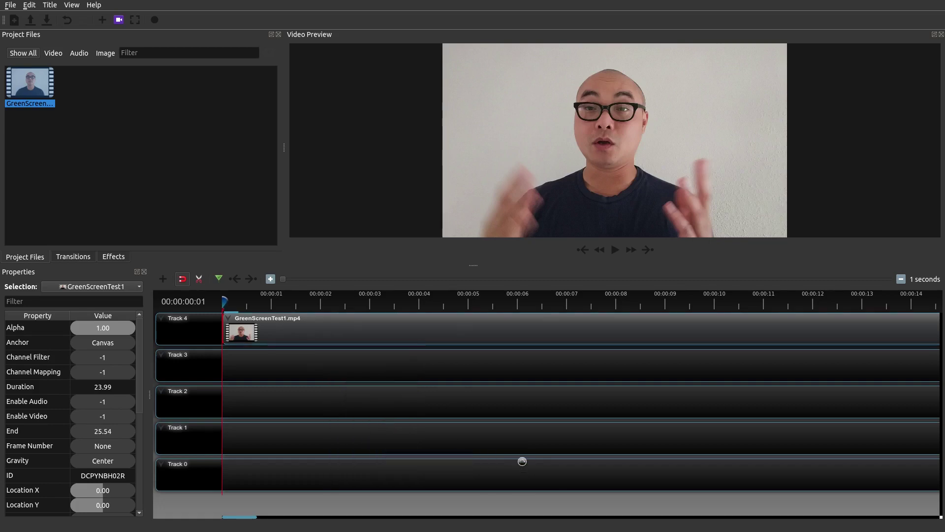
key("space")
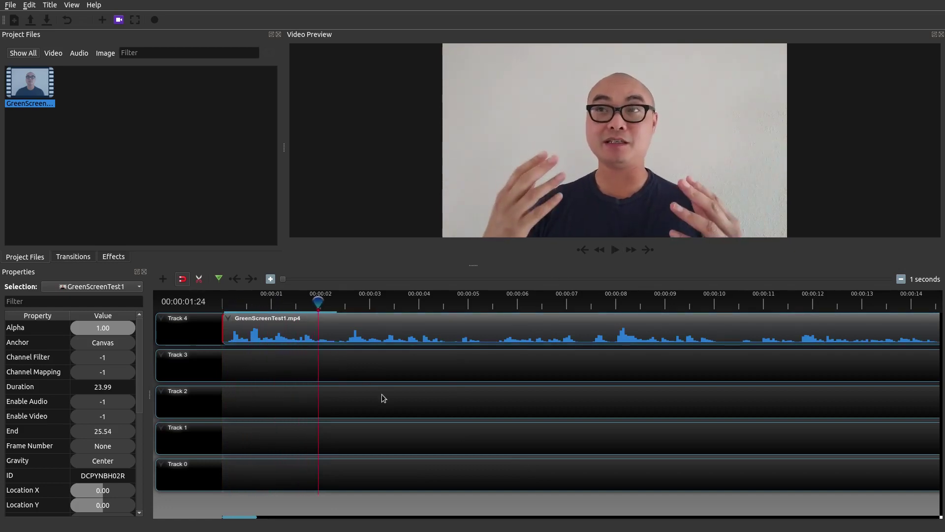
Stop playback and position the playhead at 00:00:01:22 for the first jump cut.
key("space")
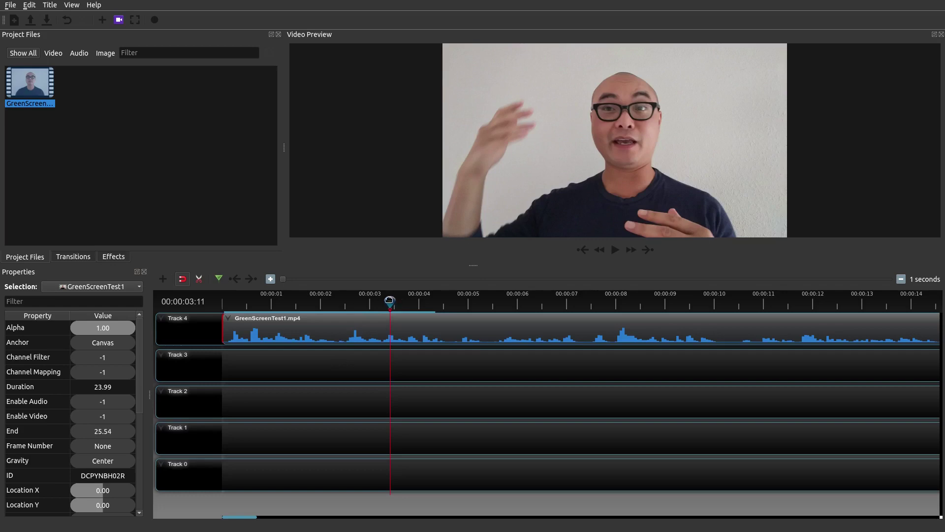
left_click_drag(389, 300, 466, 303)
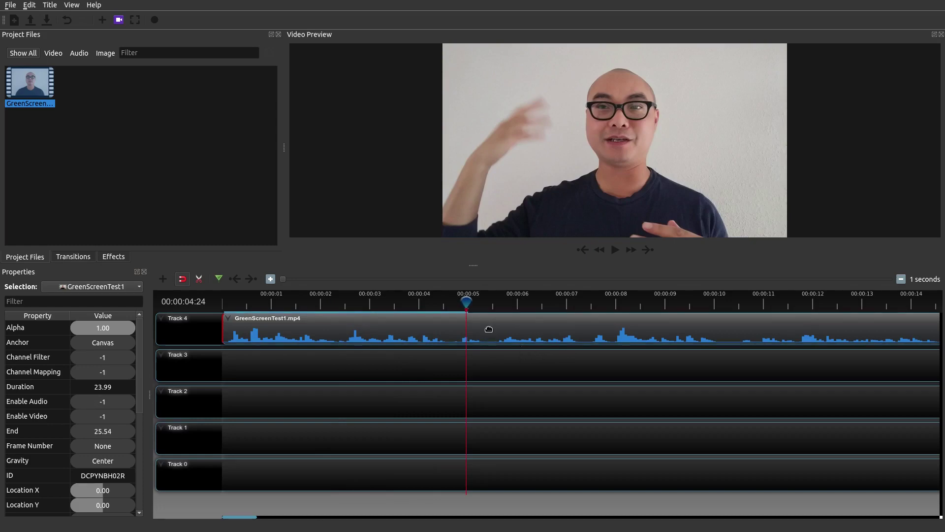
left_click_drag(467, 301, 313, 307)
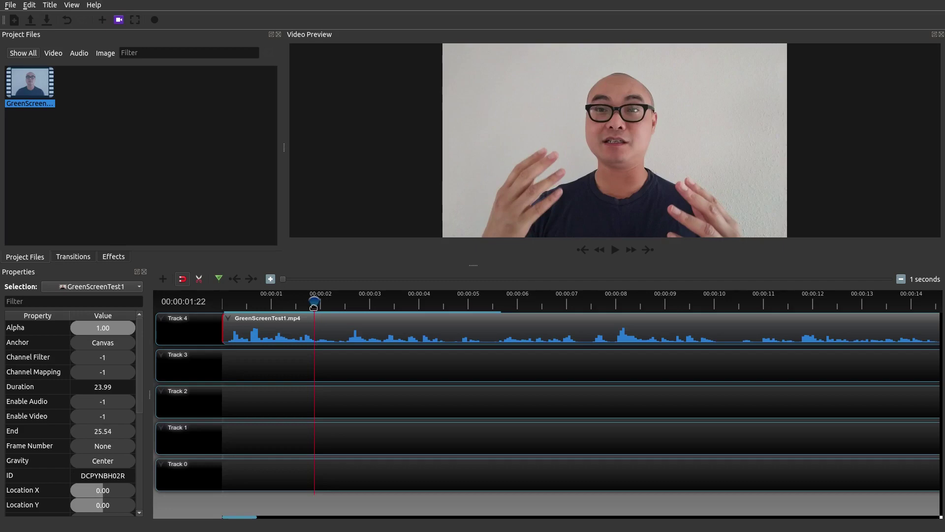
Razor-cut the Track 4 clip at 00:00:01:22, leaving a 1.85-second first piece.
left_click(201, 284)
left_click(318, 321)
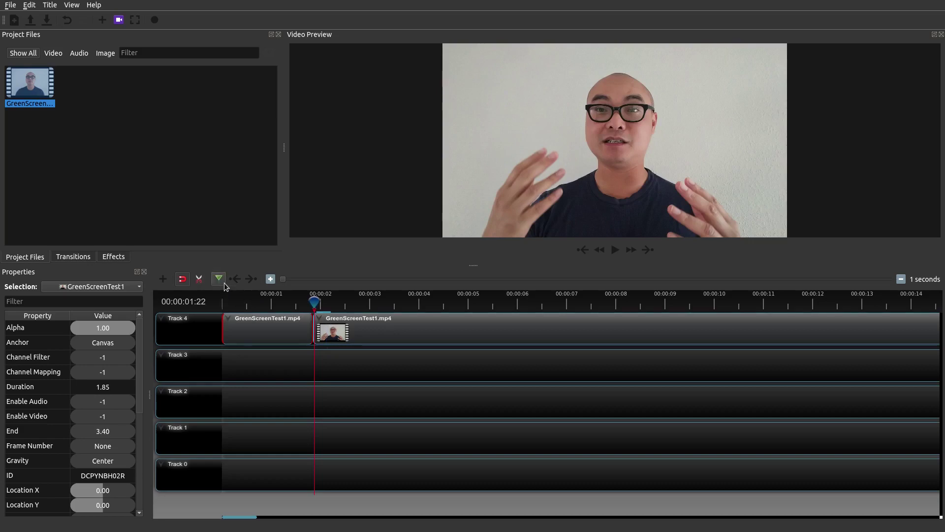
Move the playhead to 00:00:02:05 and show audio waveforms on the second clip.
left_click_drag(312, 304, 328, 303)
right_click(390, 340)
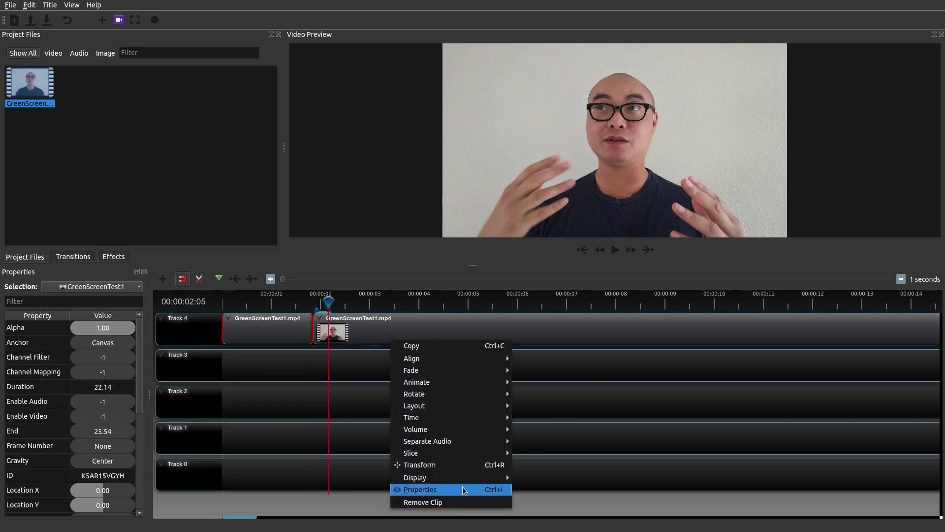
mouse_move(463, 477)
left_click(578, 477)
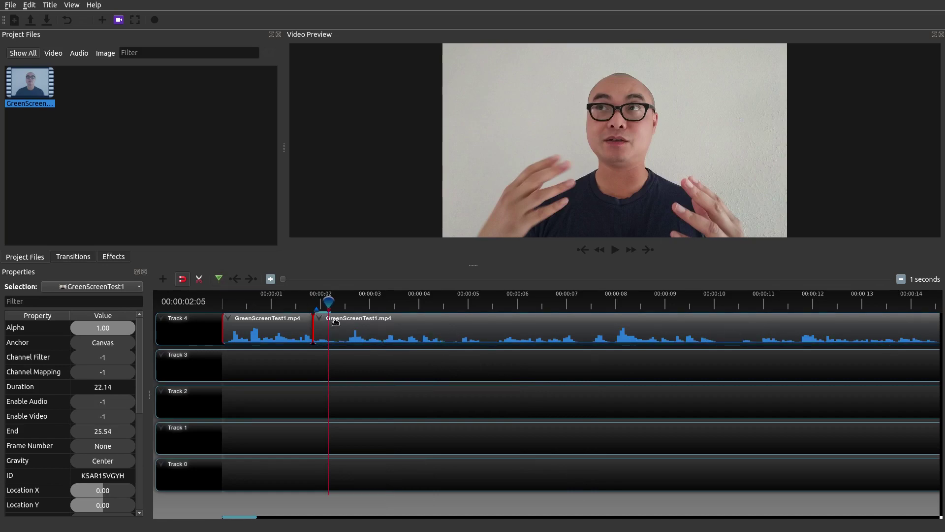
Cut at 00:00:02:05, delete the 0.30-second pause piece, and slide the 21.84-second clip against the first.
left_click(198, 279)
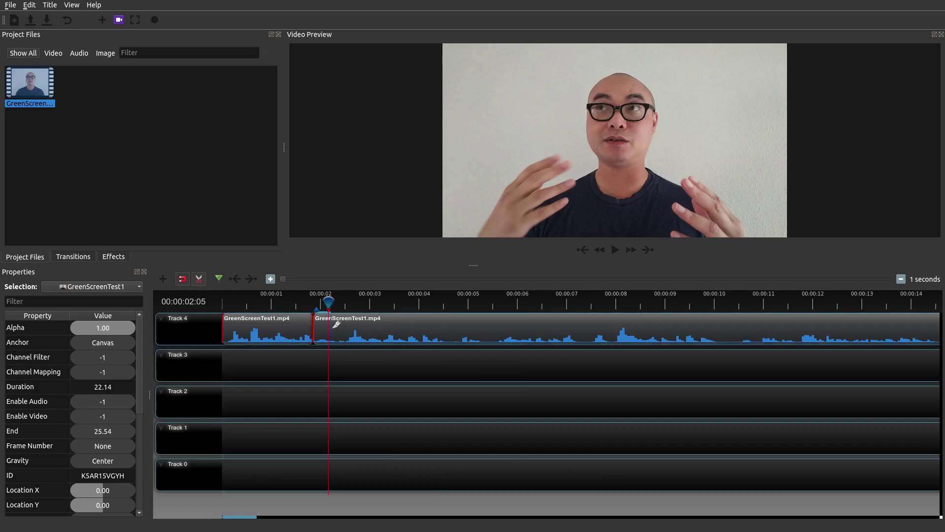
left_click(333, 332)
left_click(197, 280)
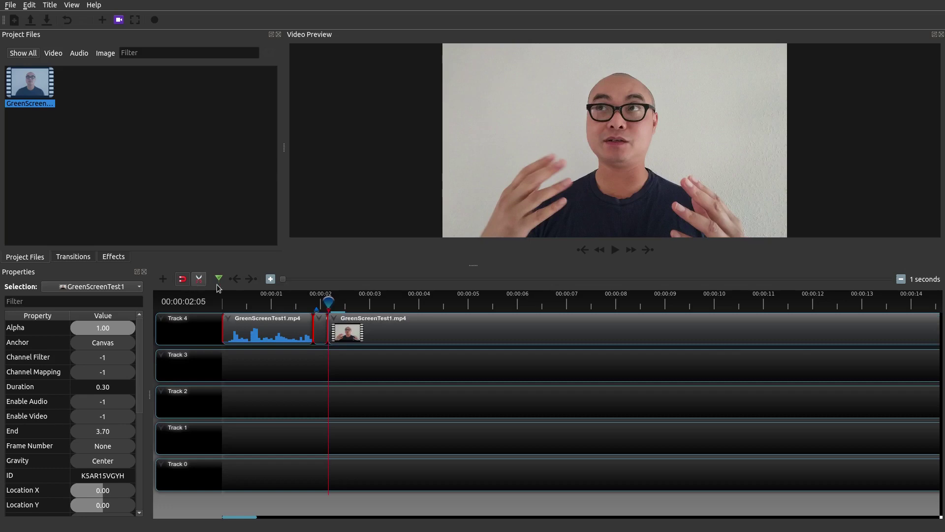
left_click(320, 335)
key("Delete")
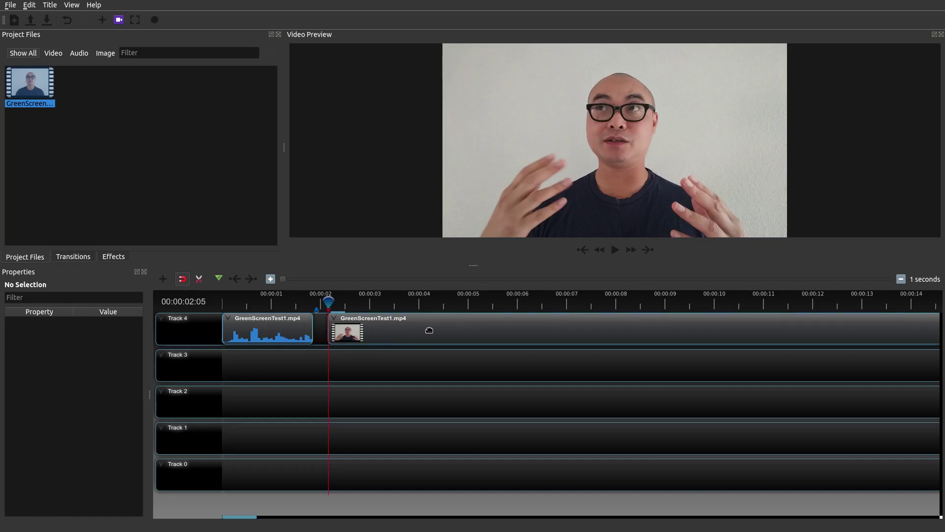
left_click_drag(430, 329, 415, 330)
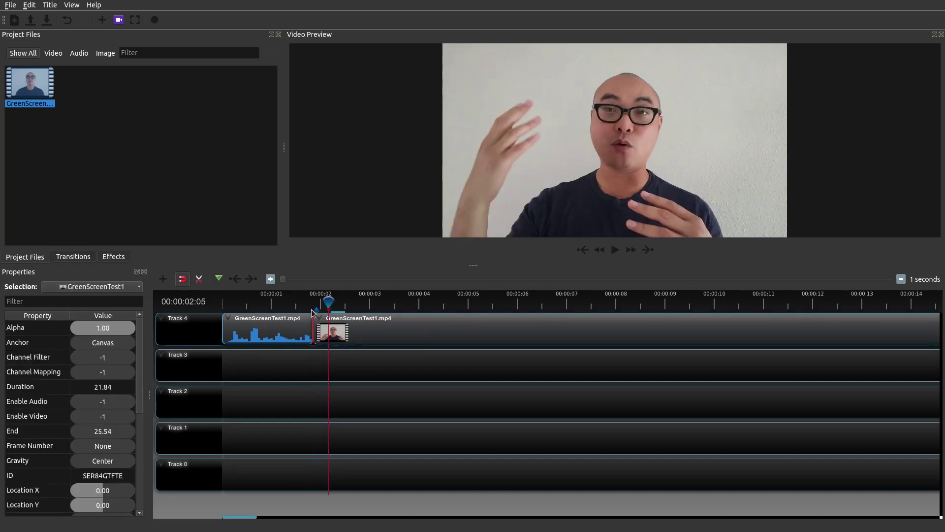
left_click(298, 301)
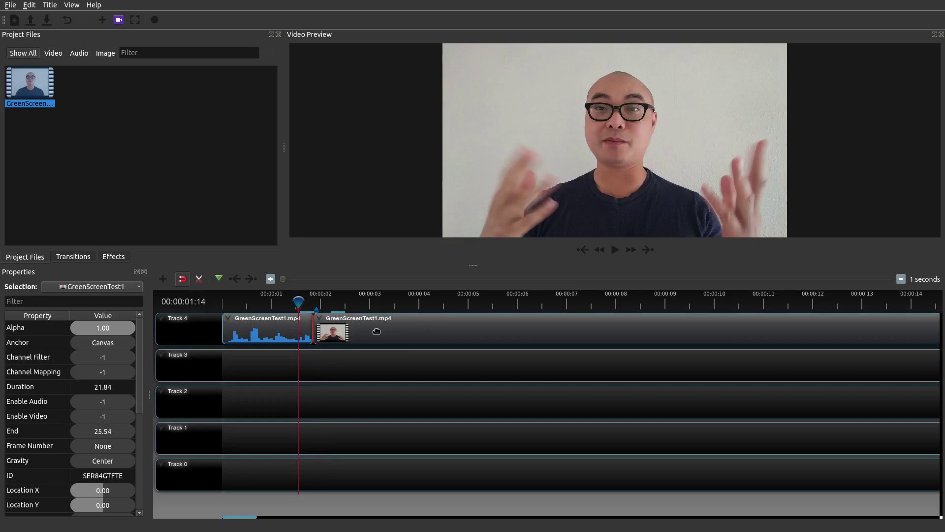
key("space")
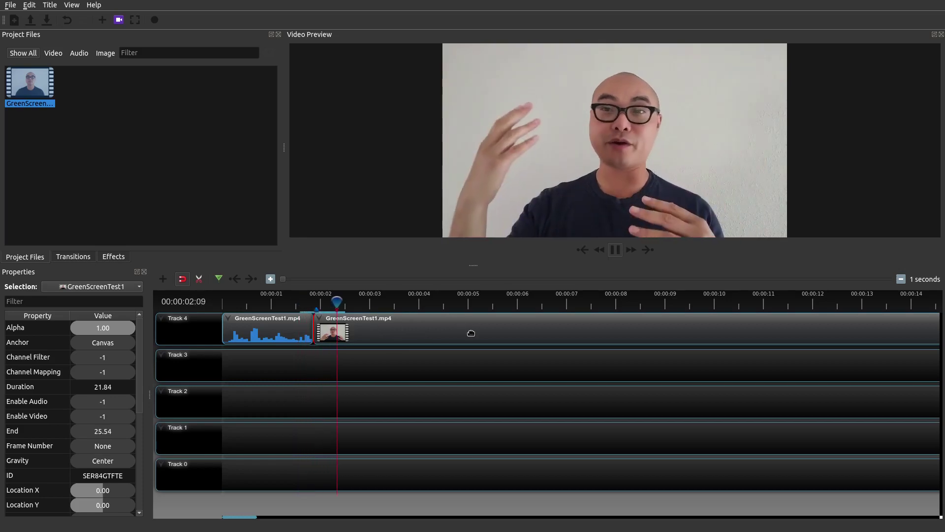
key("space")
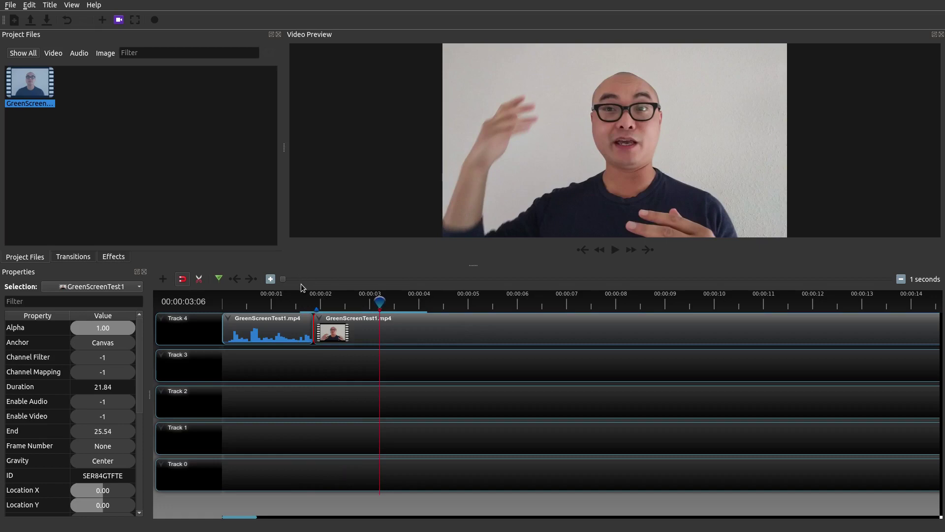
left_click_drag(372, 302, 304, 305)
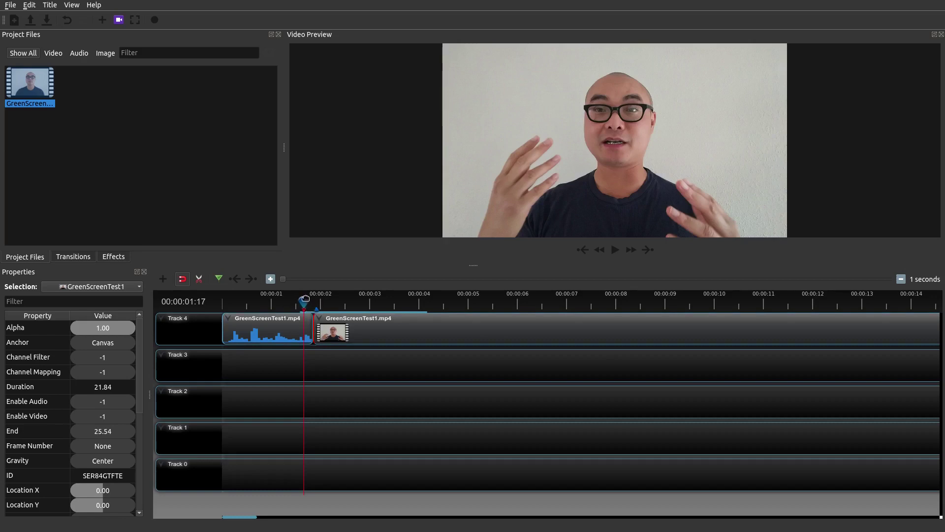
mouse_move(305, 299)
left_mouse_down()
mouse_move(322, 296)
mouse_move(301, 297)
mouse_move(309, 298)
left_mouse_up()
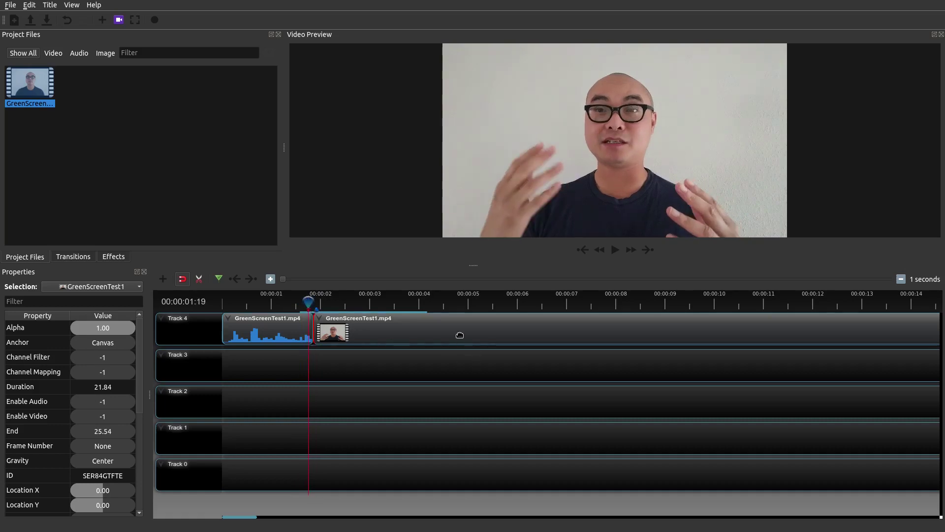
Move the second clip from Track 4 down to Track 3, lined up with the playhead.
left_click_drag(460, 334, 458, 370)
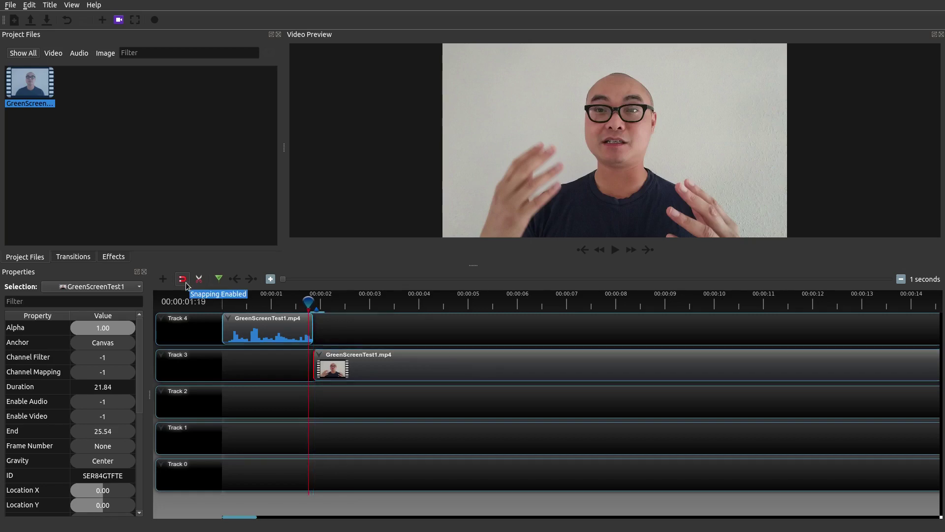
left_click(199, 278)
left_click_drag(390, 366, 388, 367)
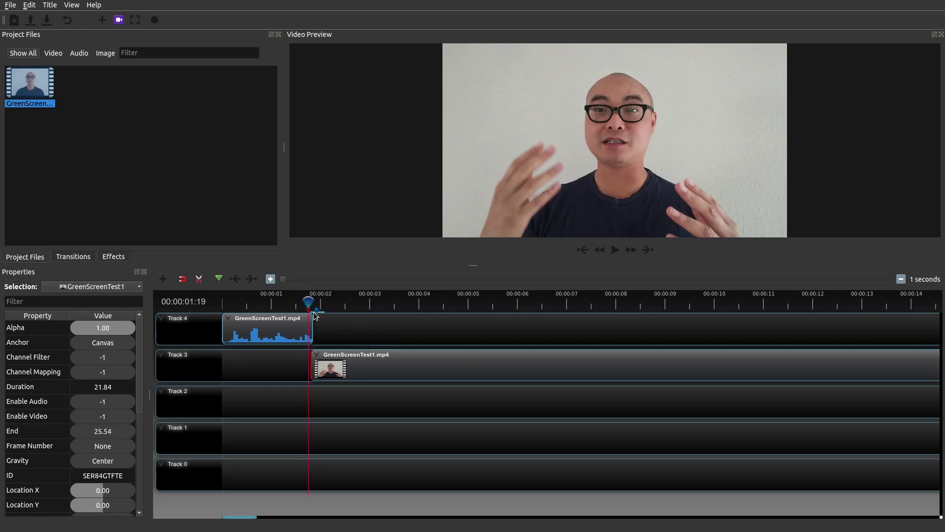
Shift the Track 3 clip slightly left to overlap the first clip and replay the cut.
left_click_drag(308, 302, 279, 303)
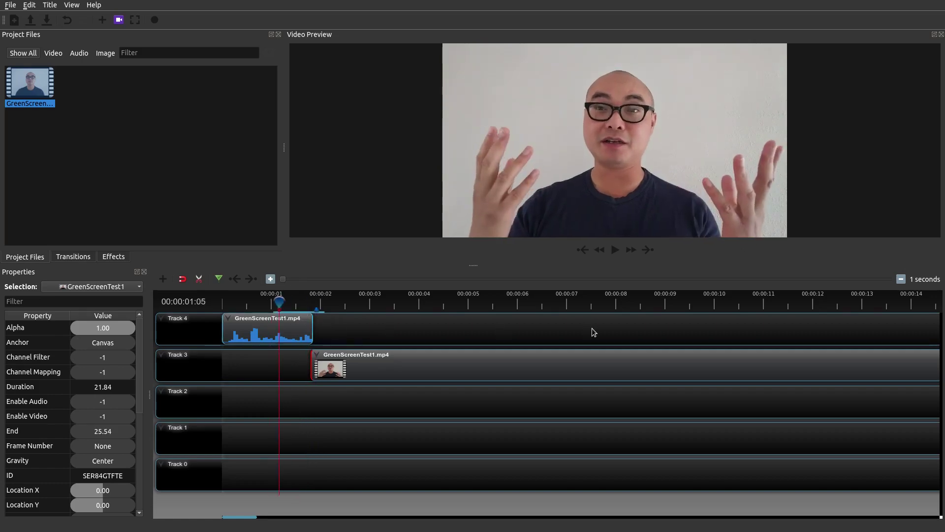
key("space")
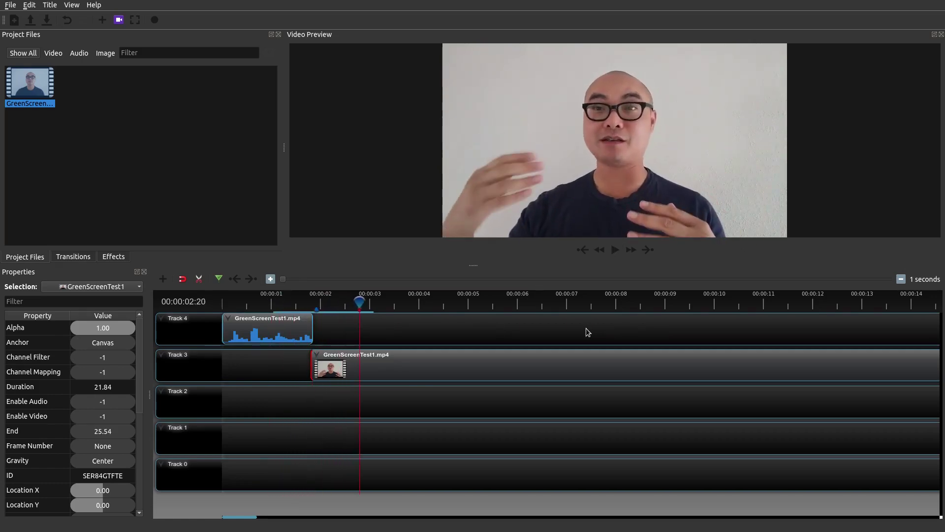
left_click_drag(476, 360, 473, 361)
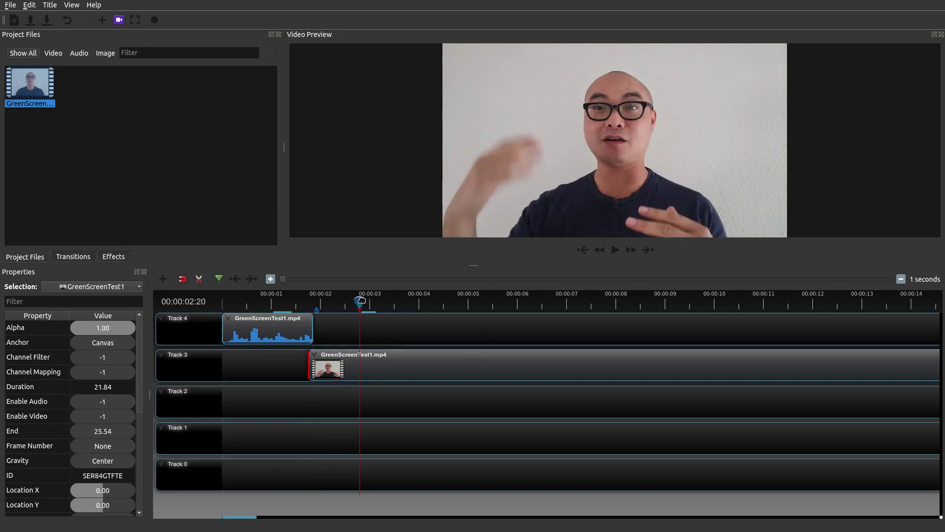
left_click_drag(362, 300, 239, 301)
key("space")
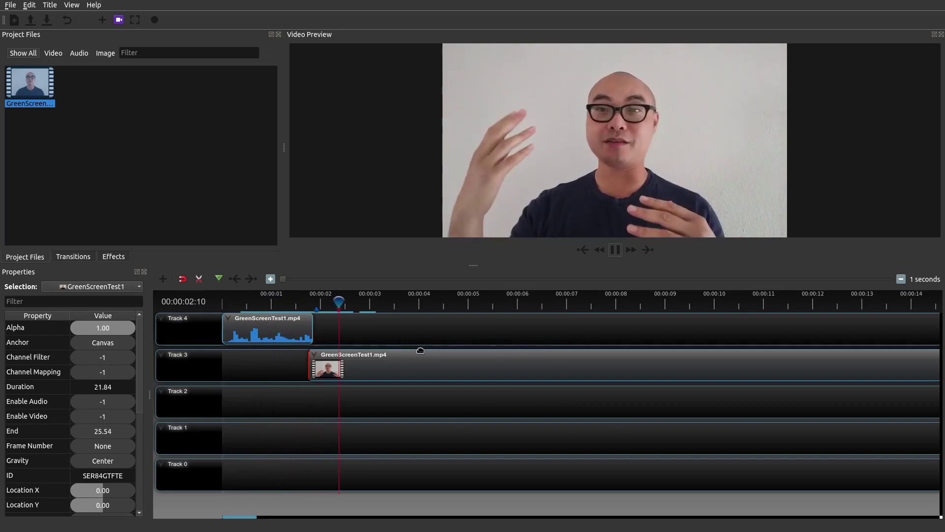
key("space")
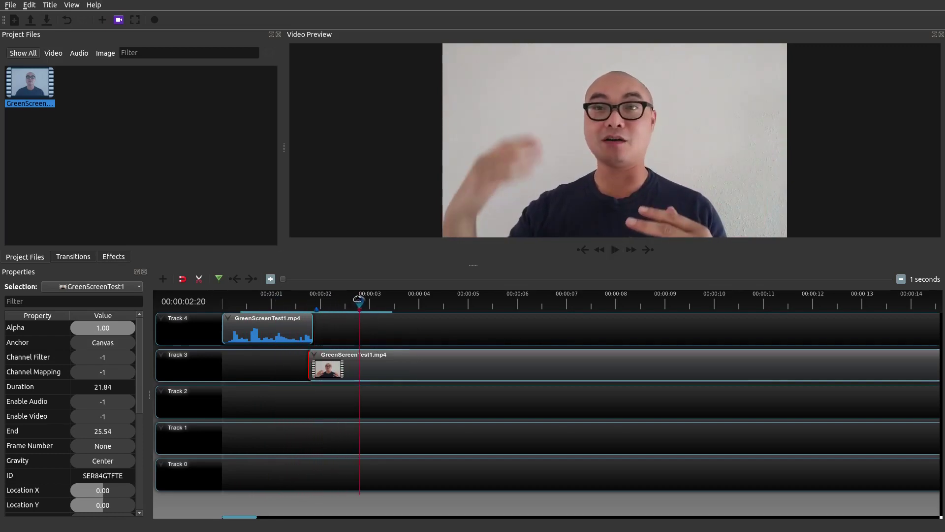
left_click_drag(357, 299, 296, 303)
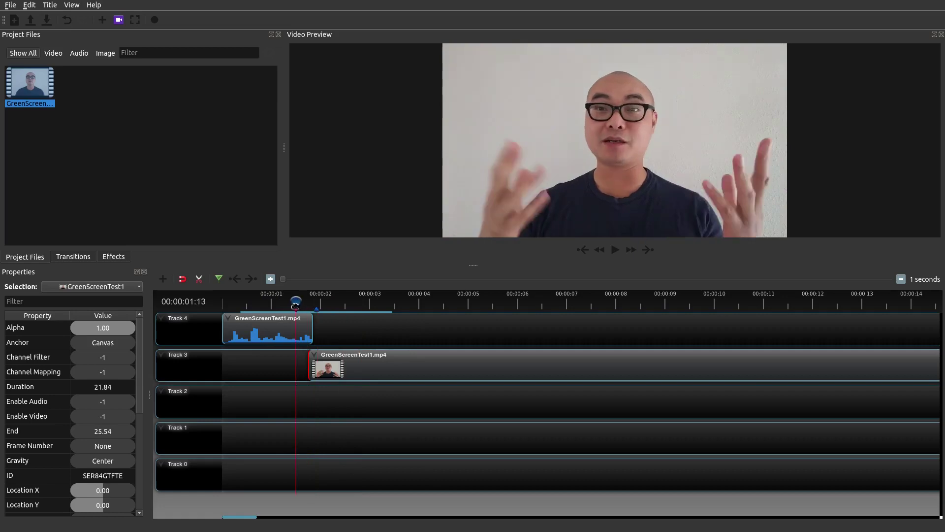
right_click(352, 365)
mouse_move(429, 477)
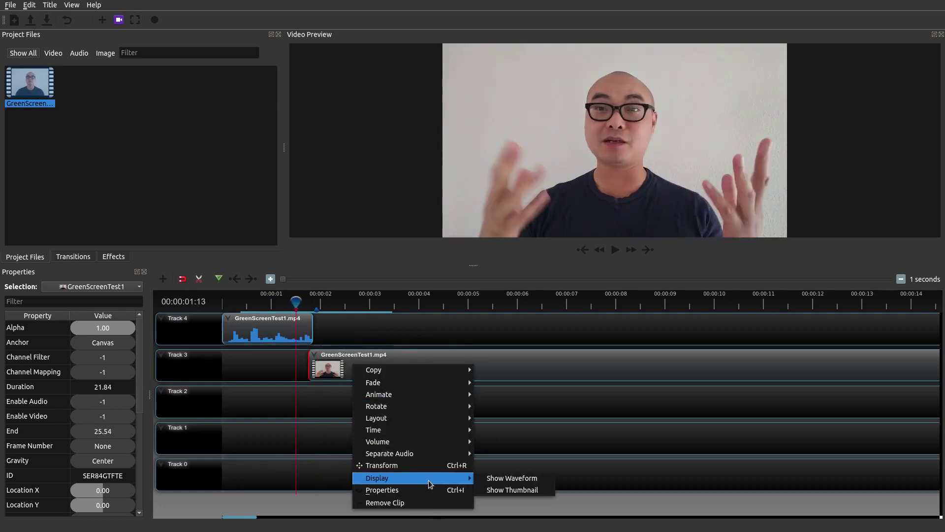
left_click(507, 477)
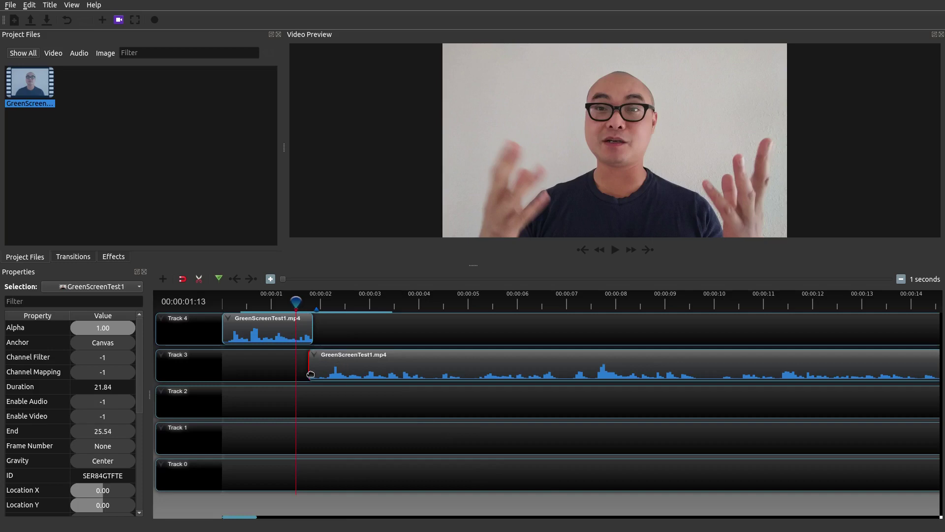
left_click(199, 279)
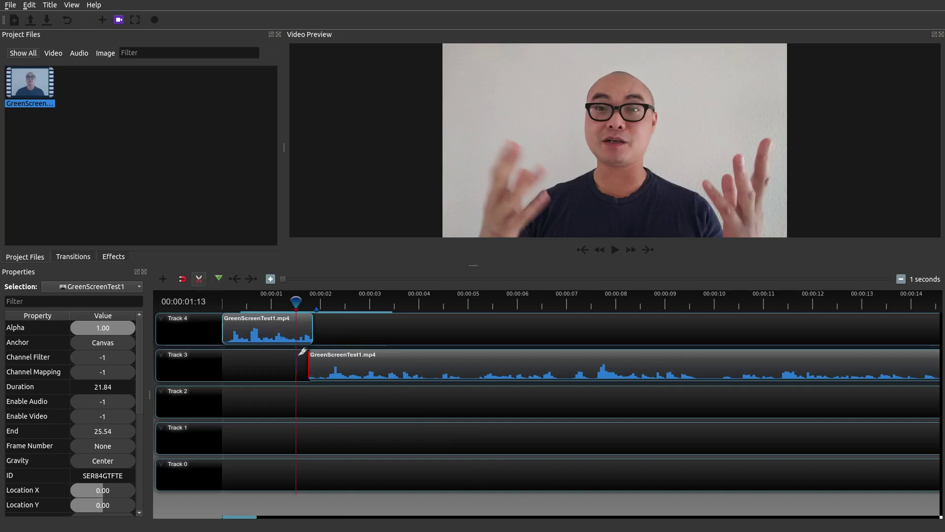
left_click(323, 363)
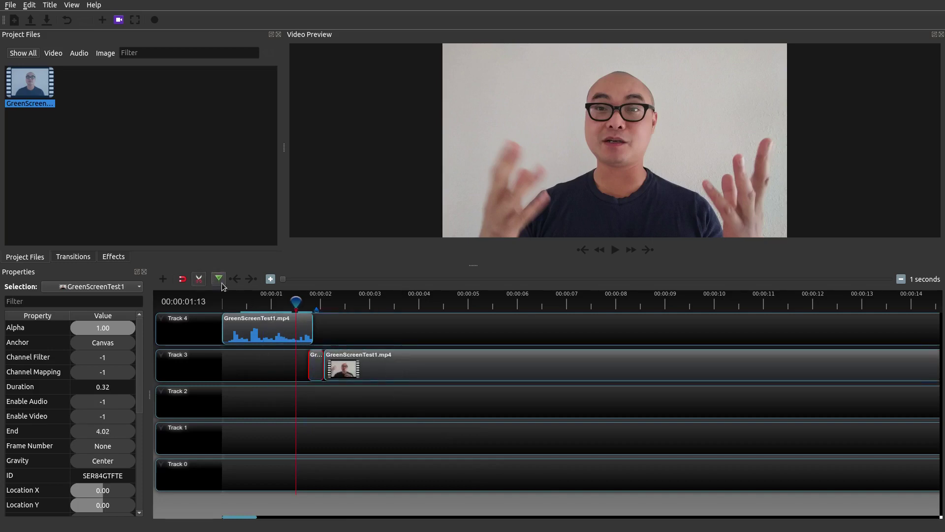
left_click(199, 280)
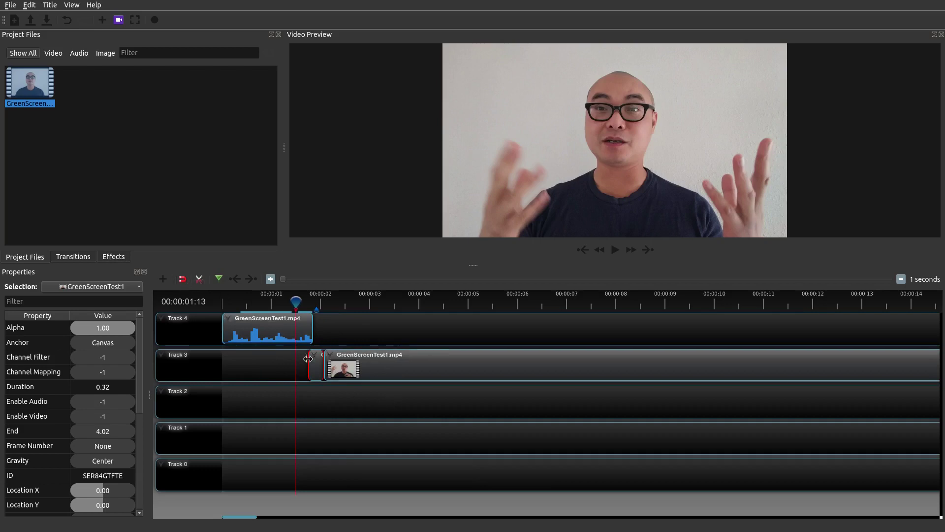
key("Delete")
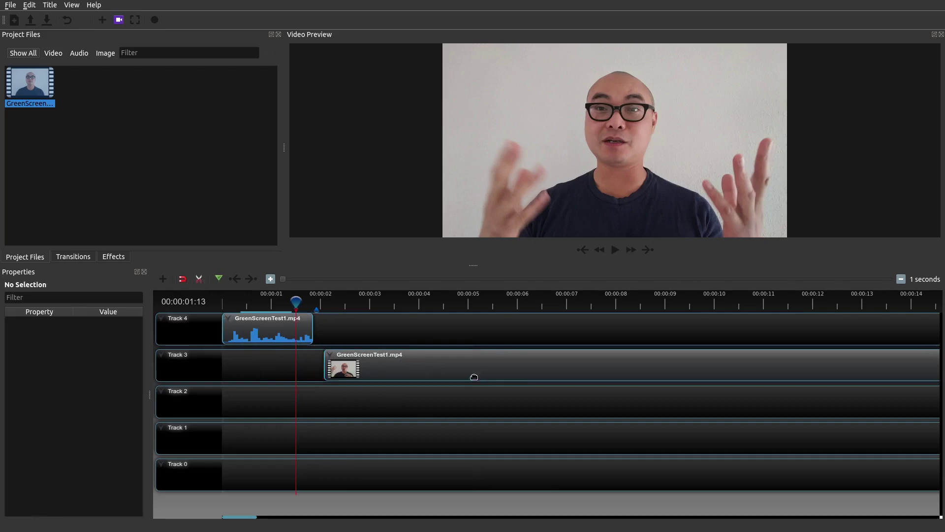
left_click_drag(473, 375, 461, 369)
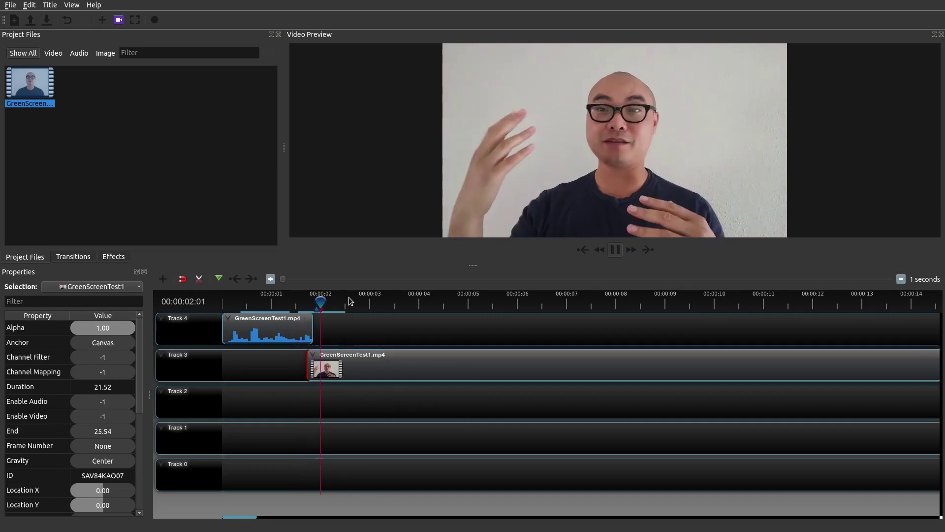
left_click(304, 297)
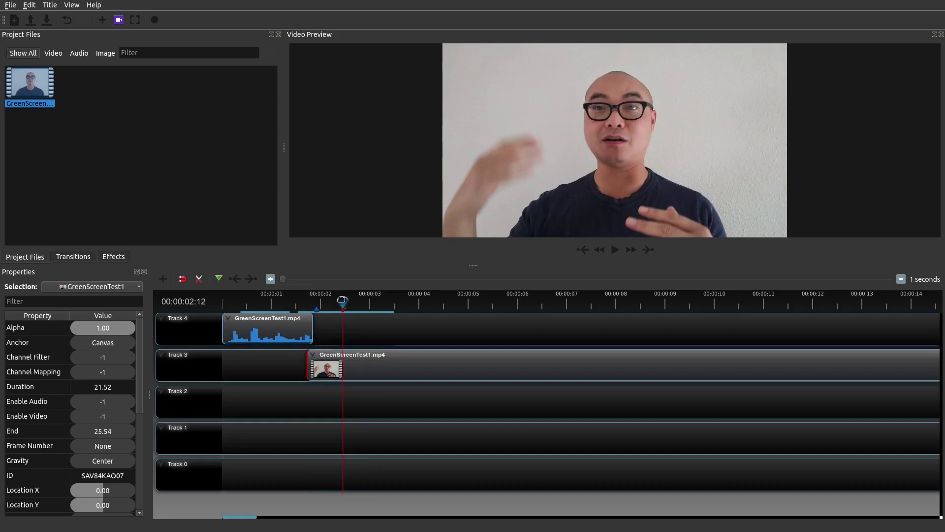
left_click_drag(341, 299, 285, 301)
key("space")
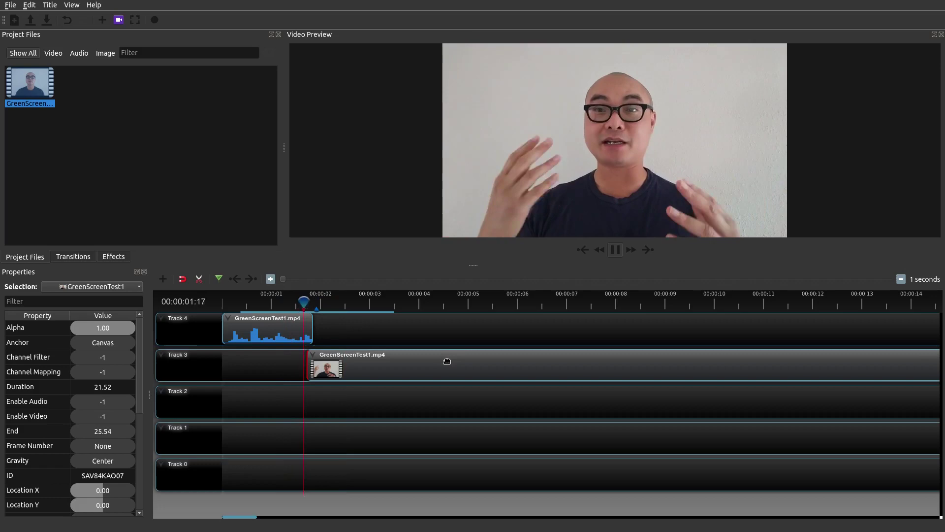
key("space")
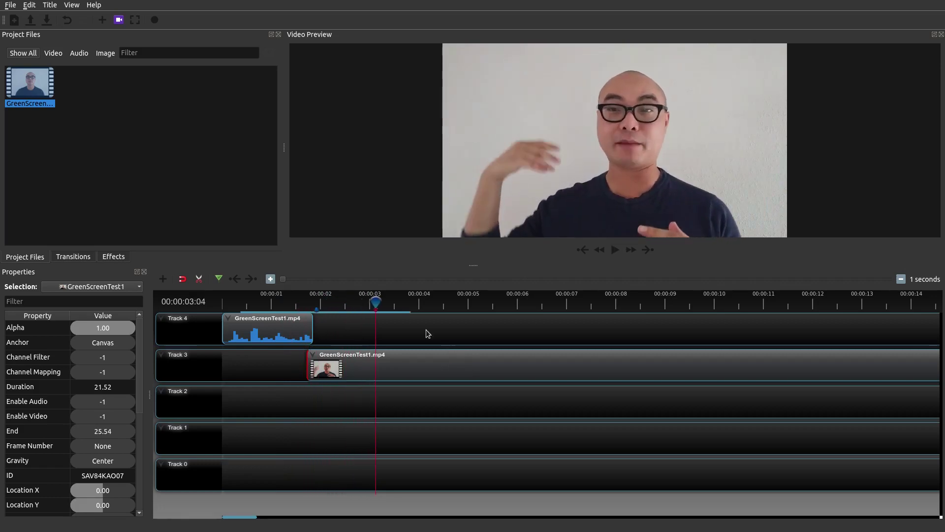
left_click(350, 301)
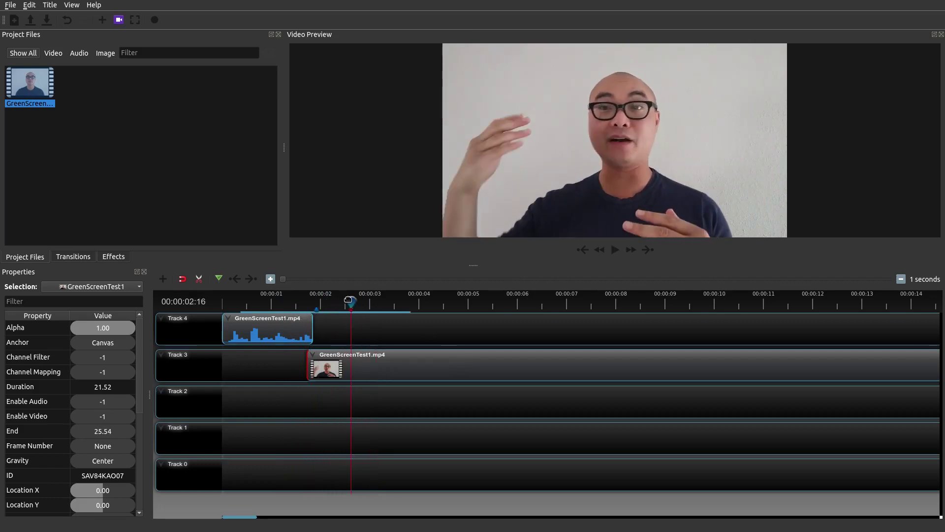
left_click_drag(351, 300, 301, 301)
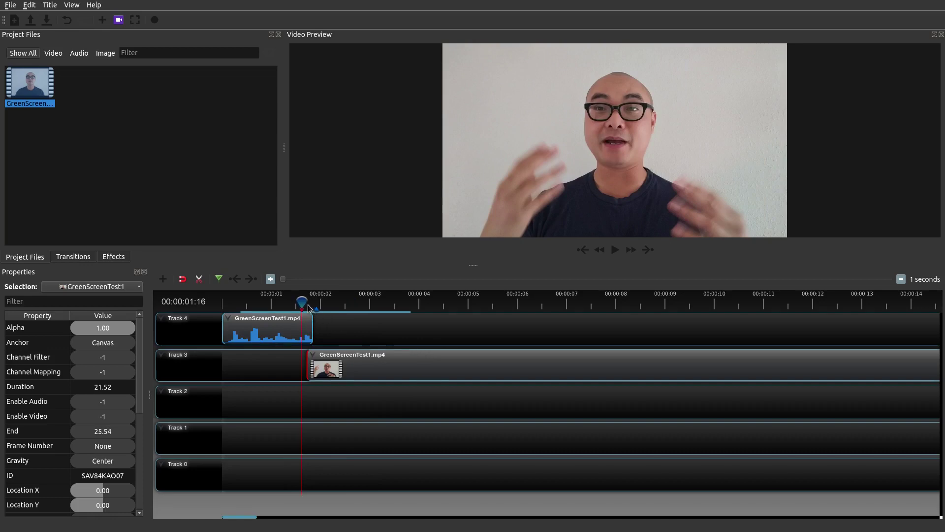
left_click_drag(302, 299, 378, 298)
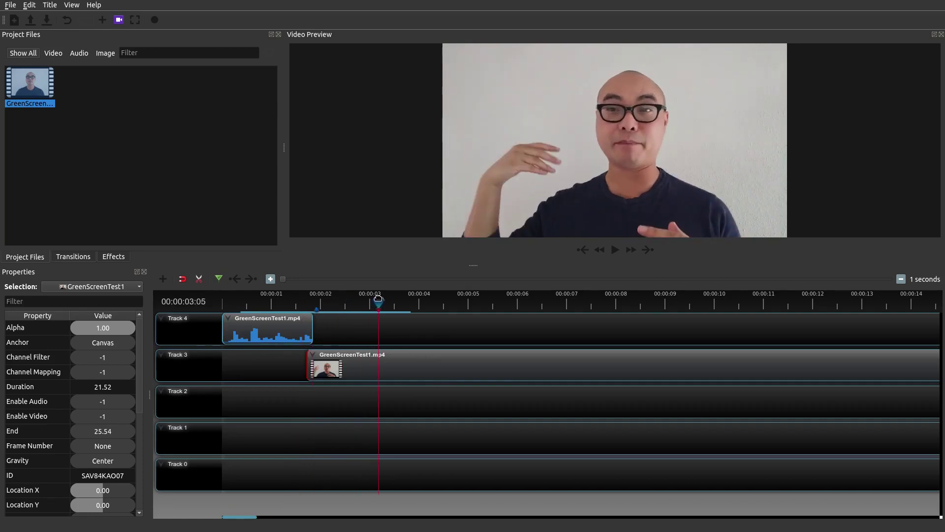
Show the audio waveform on the long Track 3 clip.
right_click(433, 359)
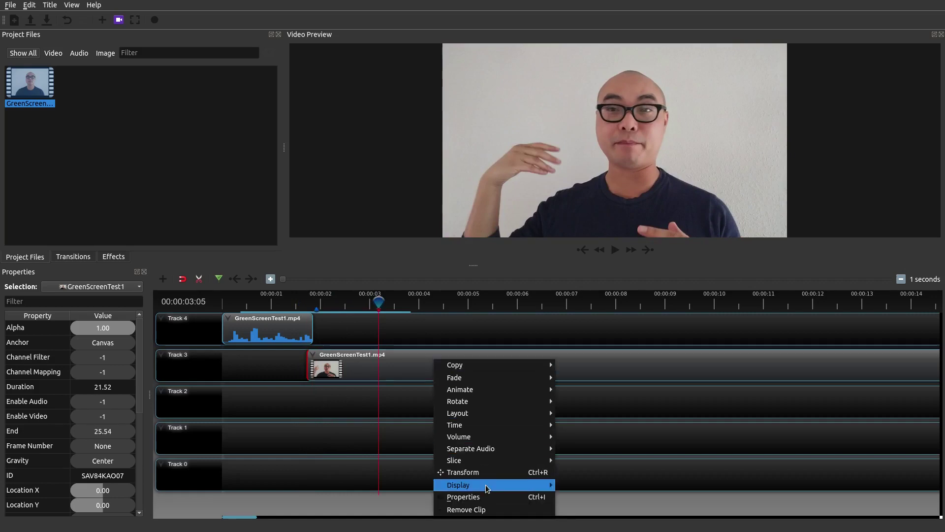
mouse_move(485, 484)
left_click(612, 487)
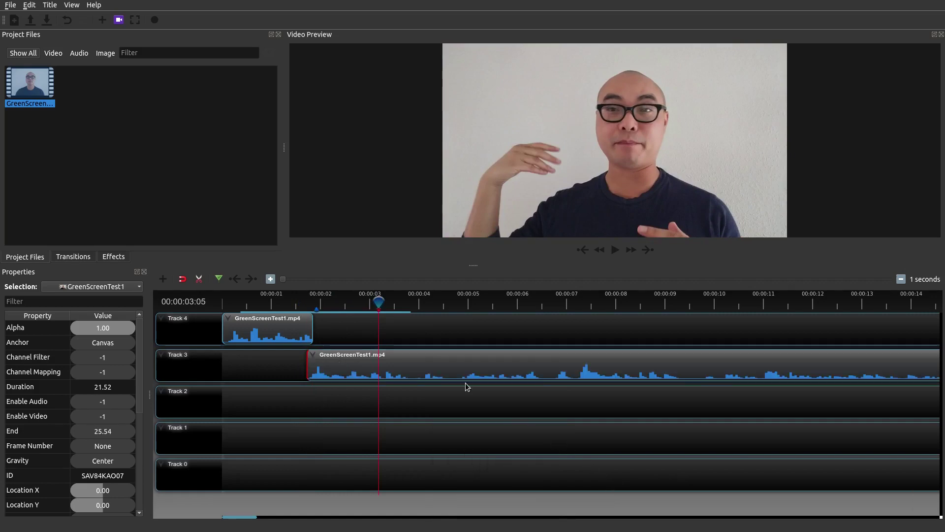
Razor-split the Track 3 clip at about 3 seconds and again at about 6.6 seconds.
left_click(196, 284)
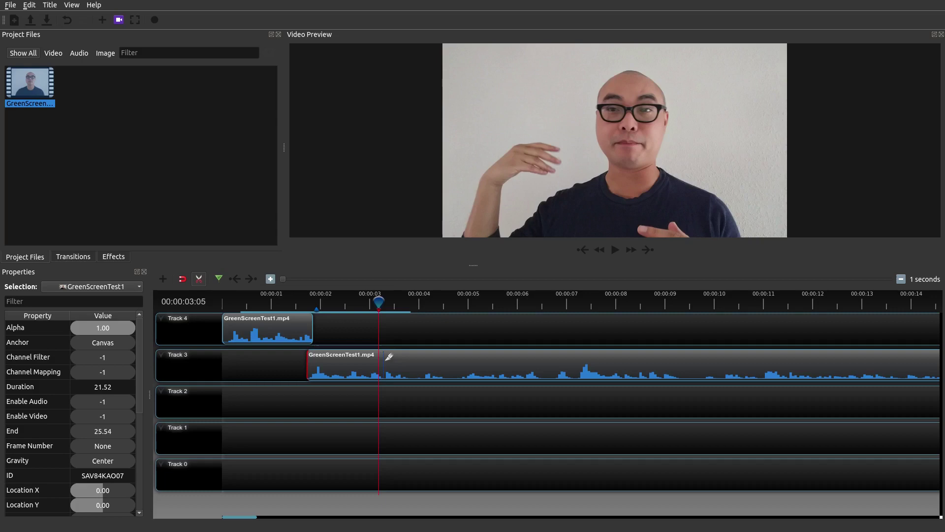
left_click(384, 358)
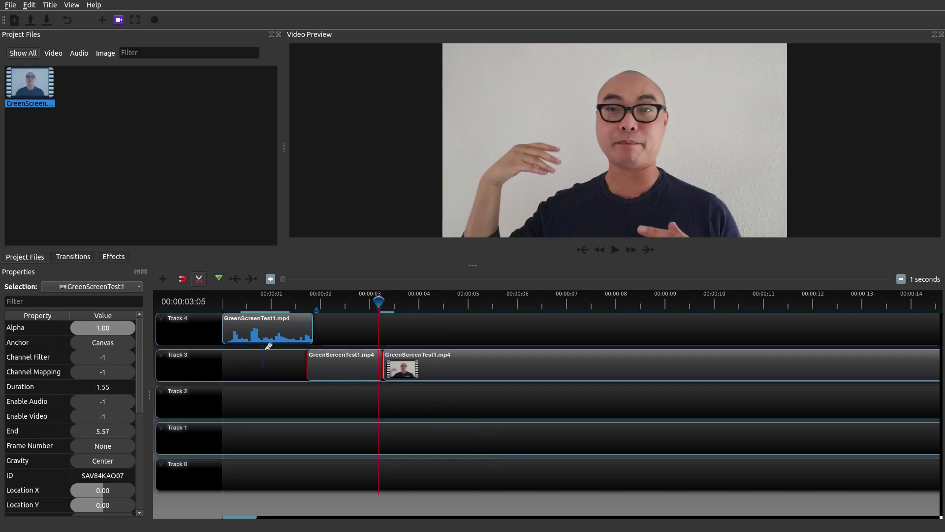
left_click(198, 282)
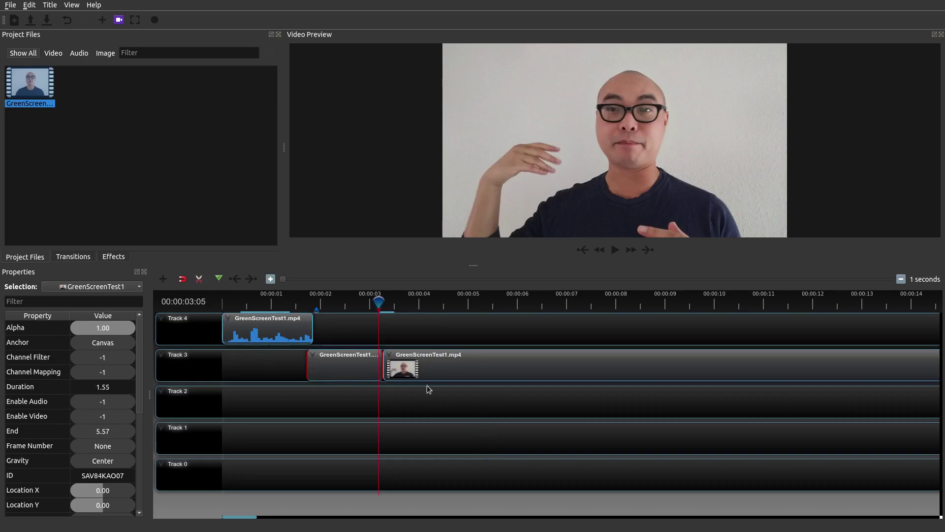
left_click(475, 365)
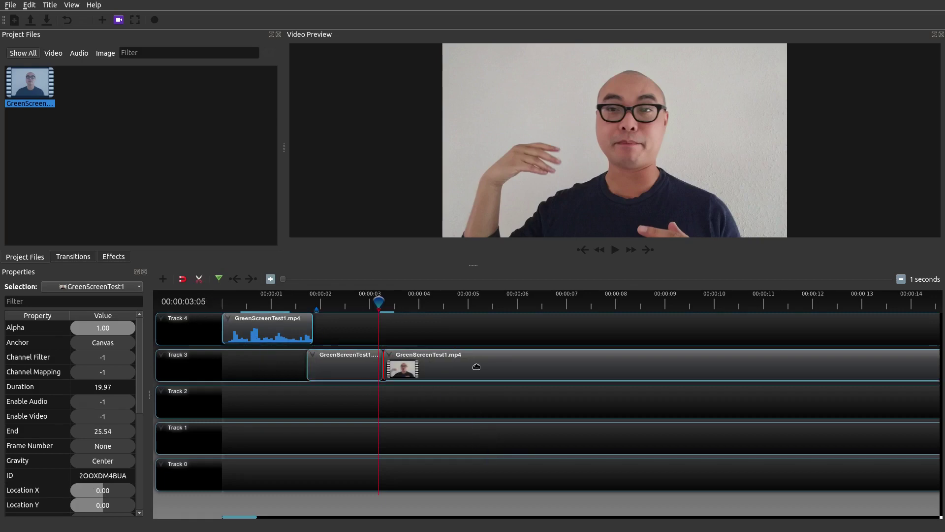
left_click(199, 278)
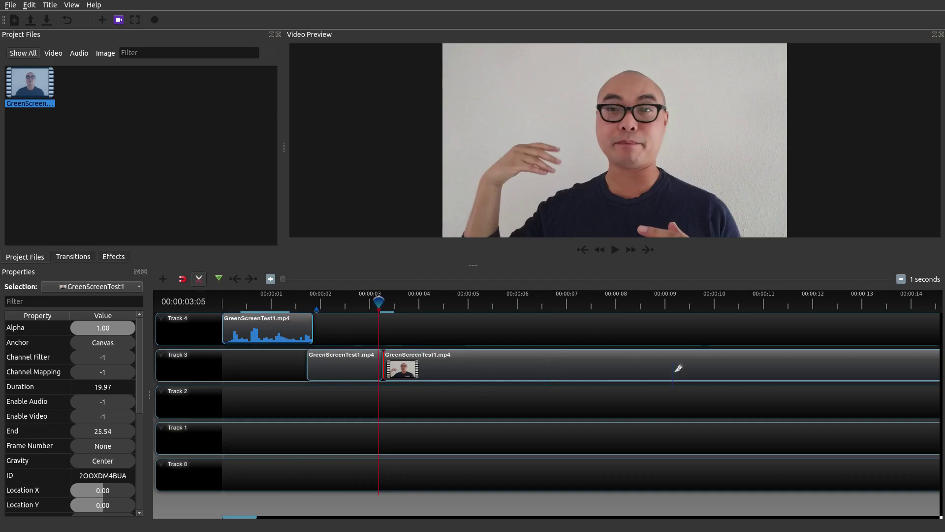
left_click(544, 364)
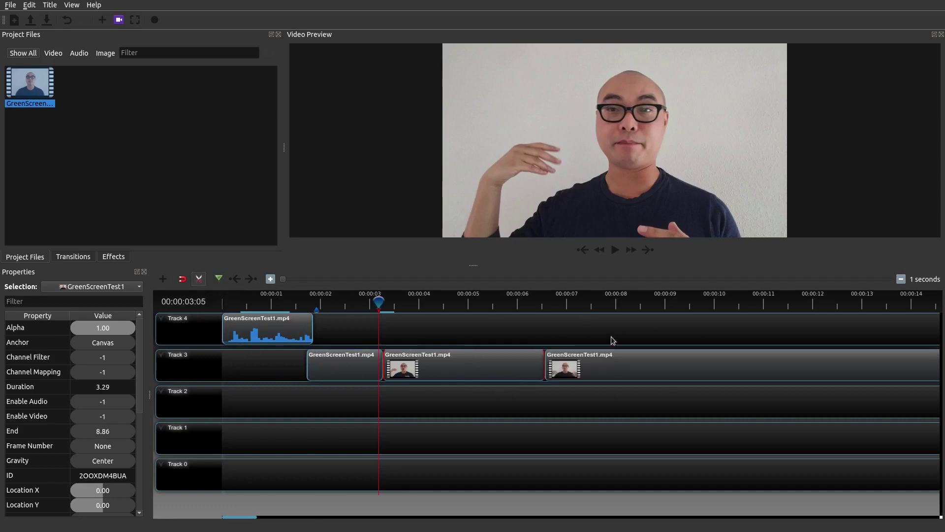
left_click(199, 278)
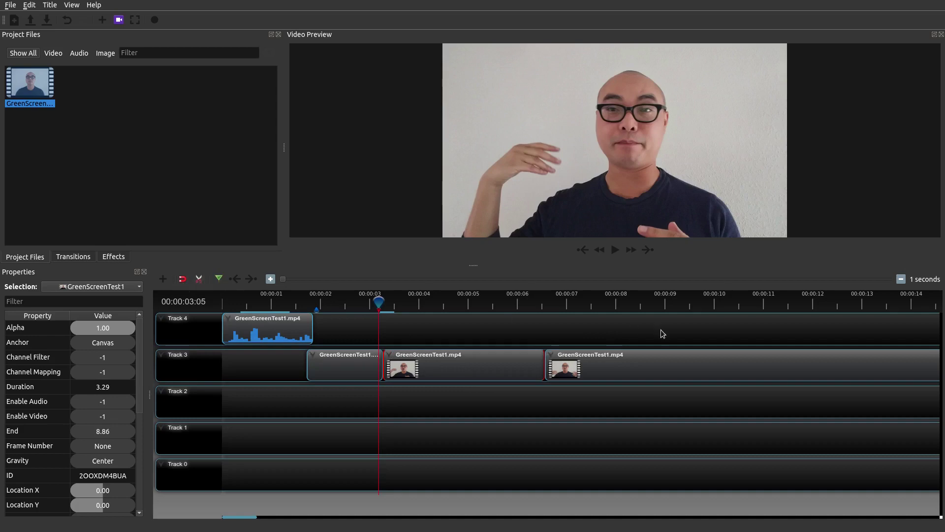
Move the last piece up to Track 4 and give the middle clip a Zoom In (75% to 100%) start animation.
left_click_drag(668, 363, 665, 333)
left_click(414, 370)
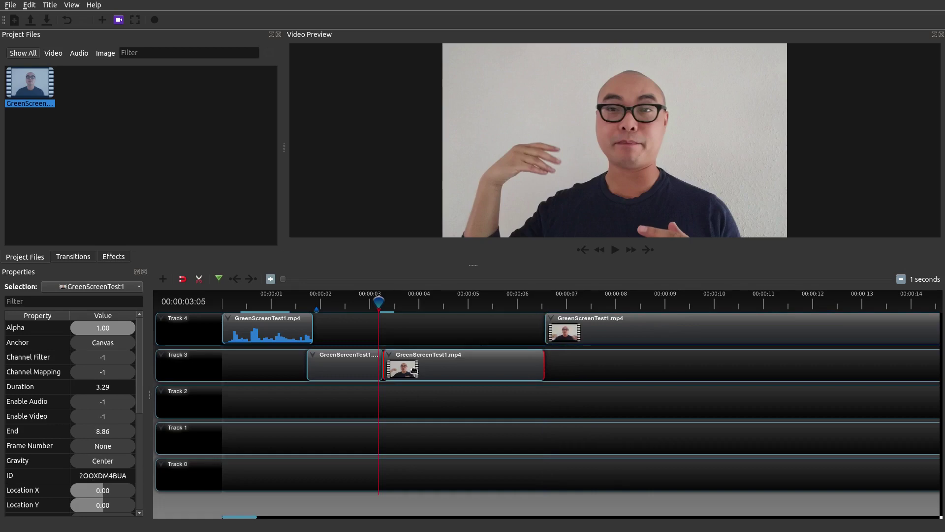
right_click(414, 371)
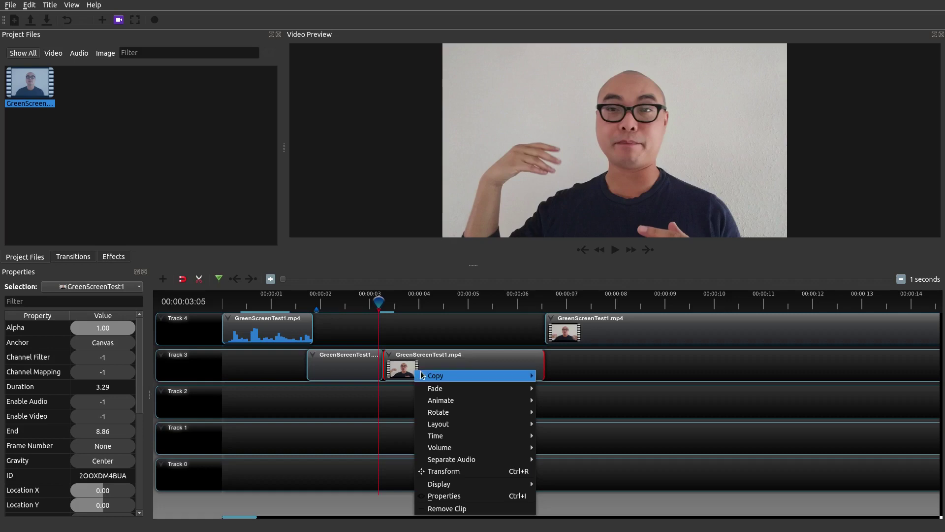
mouse_move(473, 423)
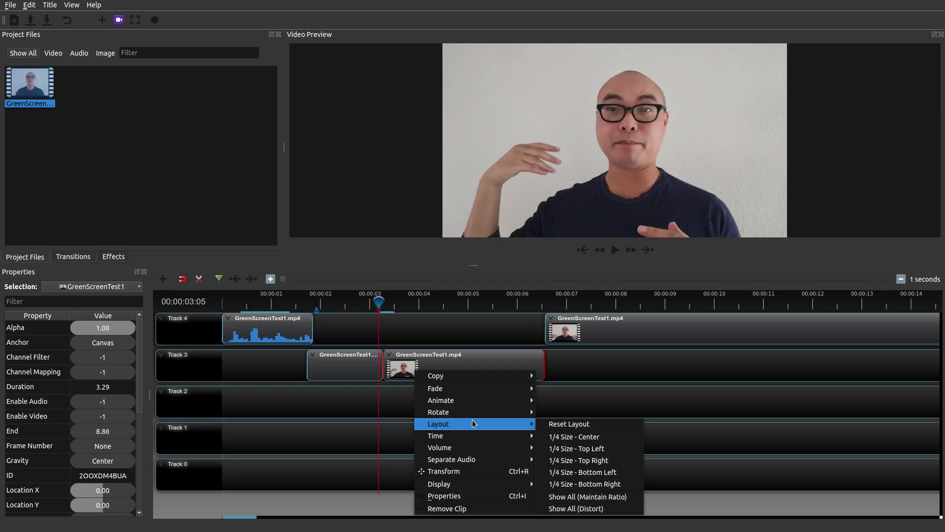
mouse_move(469, 400)
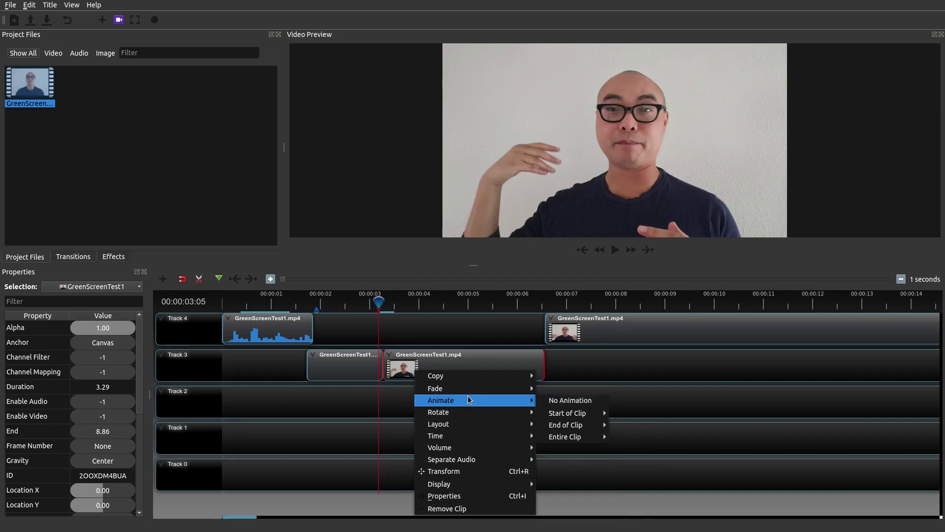
mouse_move(591, 417)
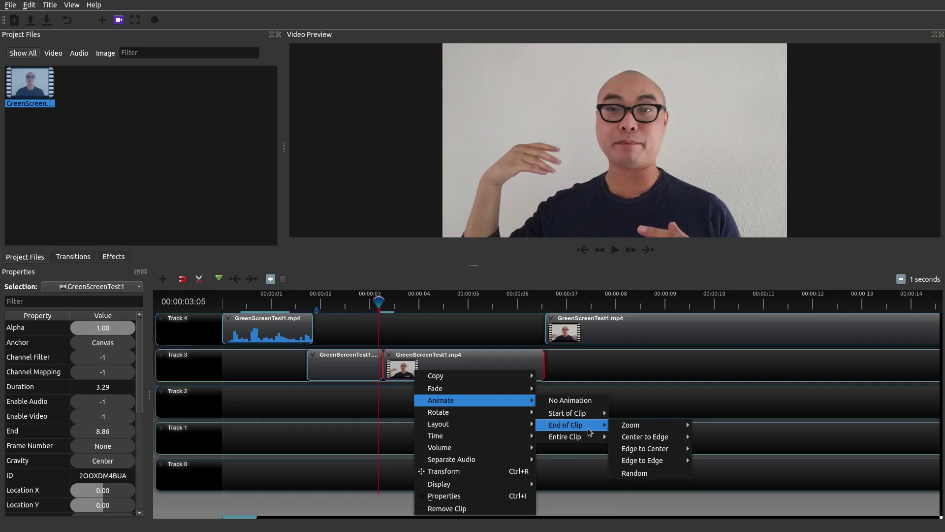
mouse_move(586, 436)
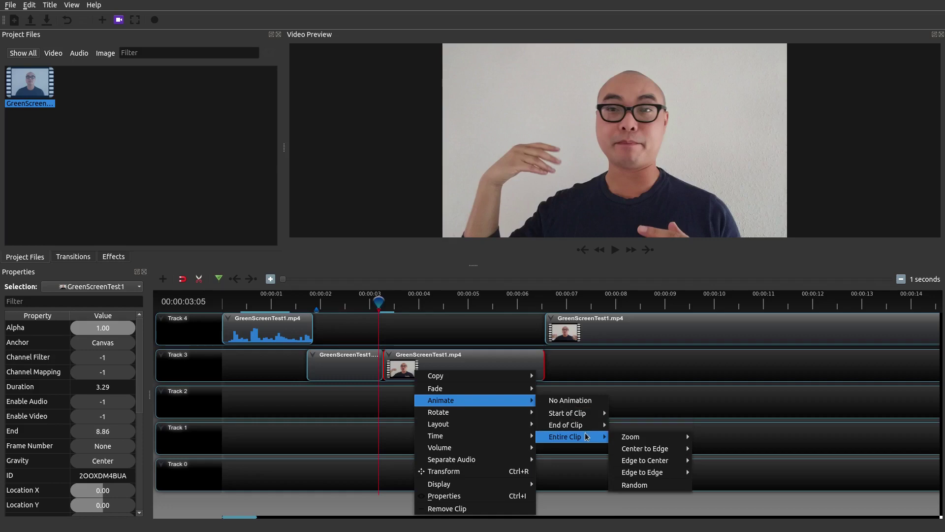
mouse_move(681, 438)
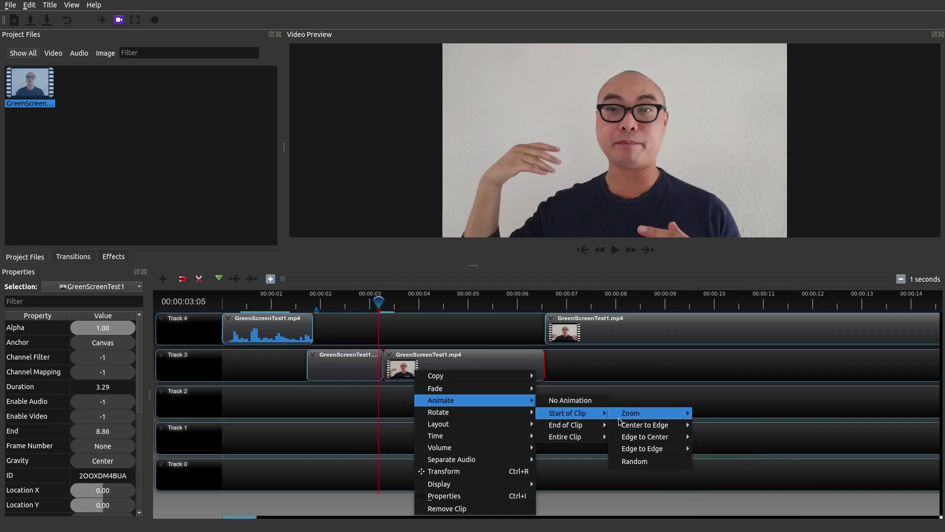
mouse_move(626, 417)
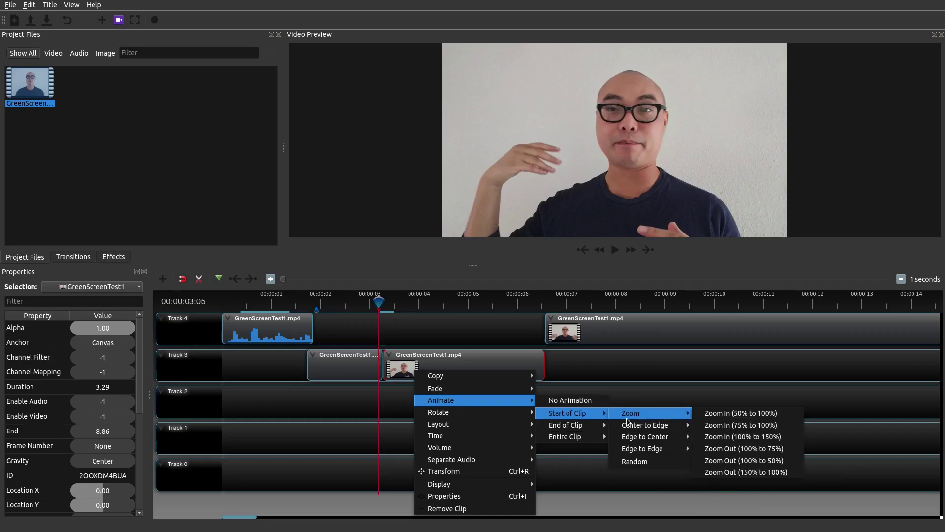
left_click(766, 426)
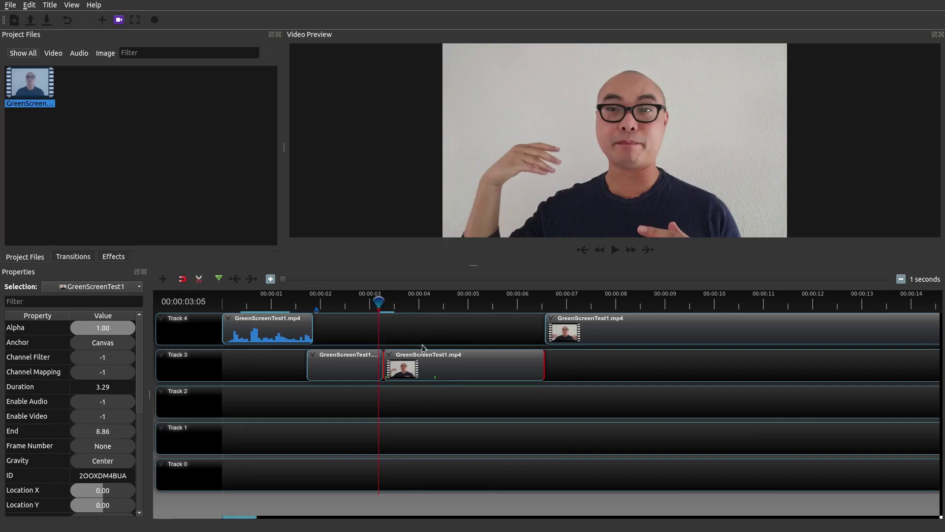
Preview the 75%-to-100% zoom-in, then undo it so the middle clip plays full-size.
left_click(355, 327)
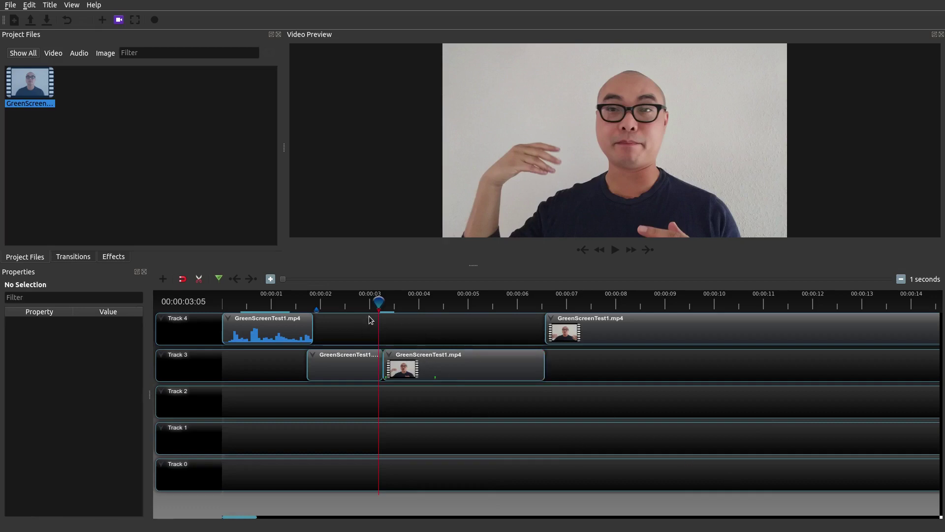
key("space")
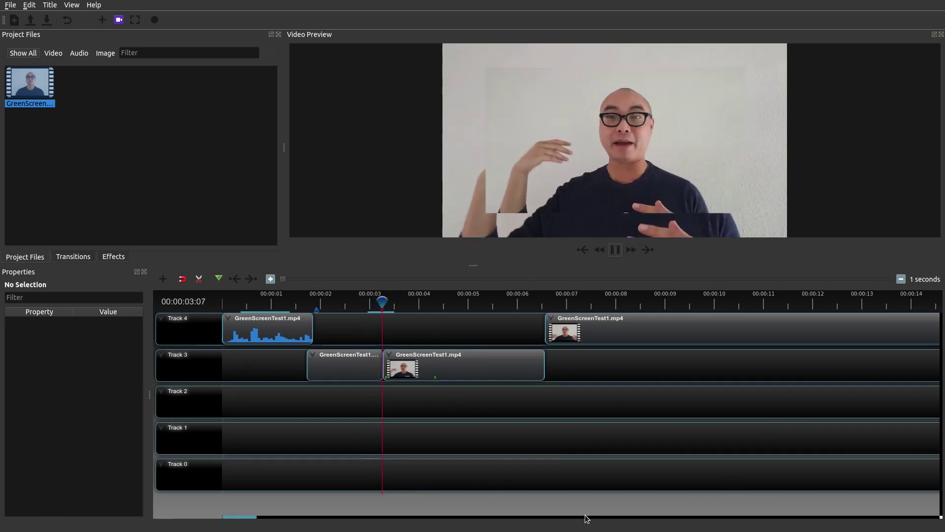
key("space")
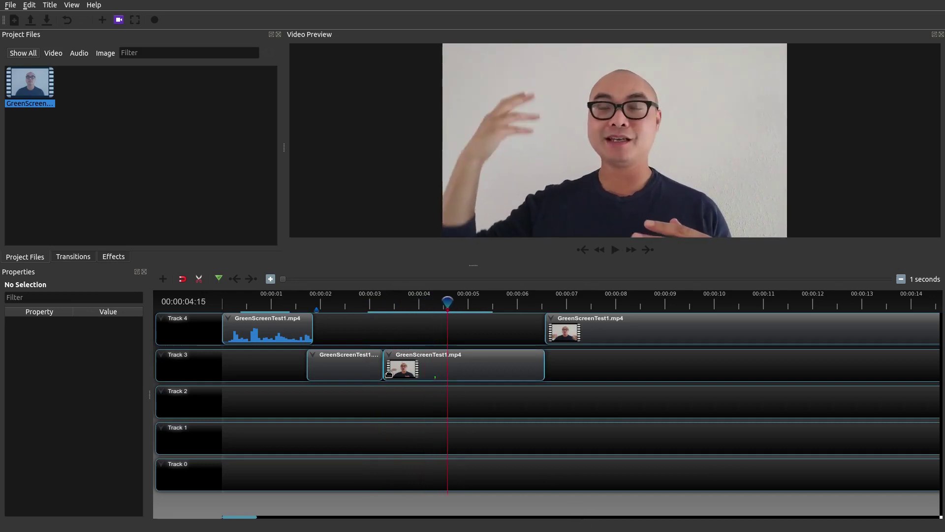
left_click_drag(447, 302, 392, 302)
right_click(463, 370)
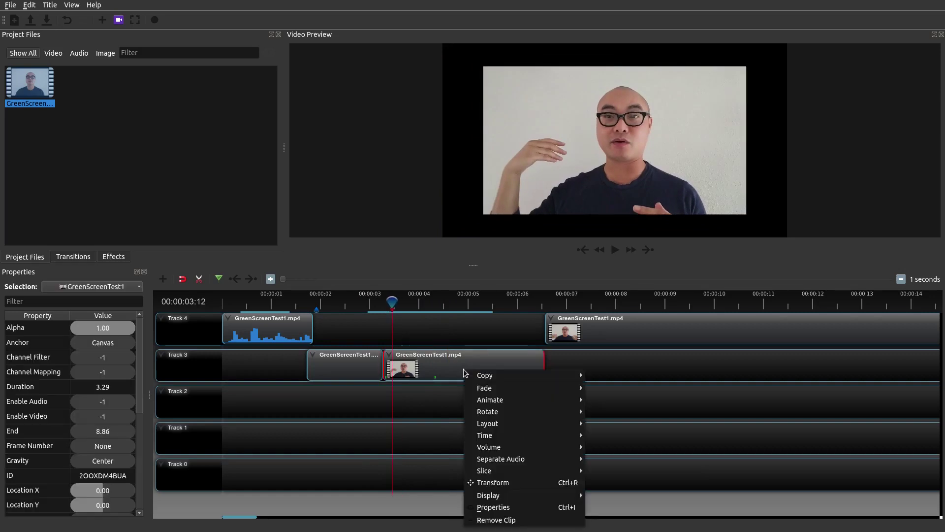
left_click(444, 368)
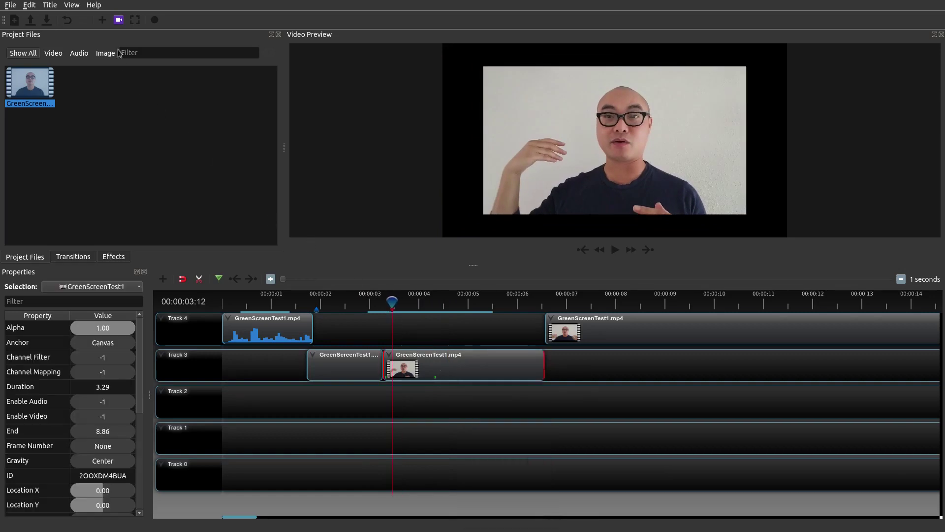
left_click(69, 20)
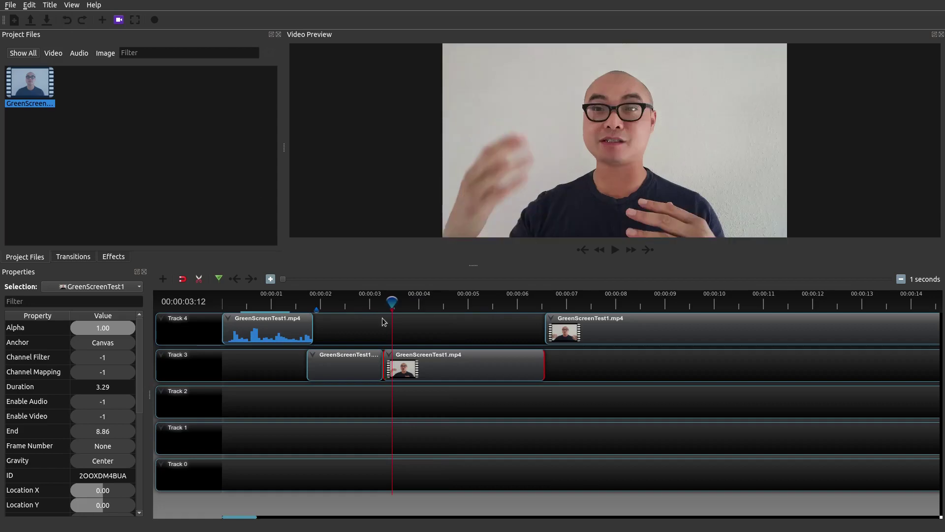
Add a Zoom In (100% to 150%) start-of-clip animation to the middle Track 3 clip.
right_click(417, 370)
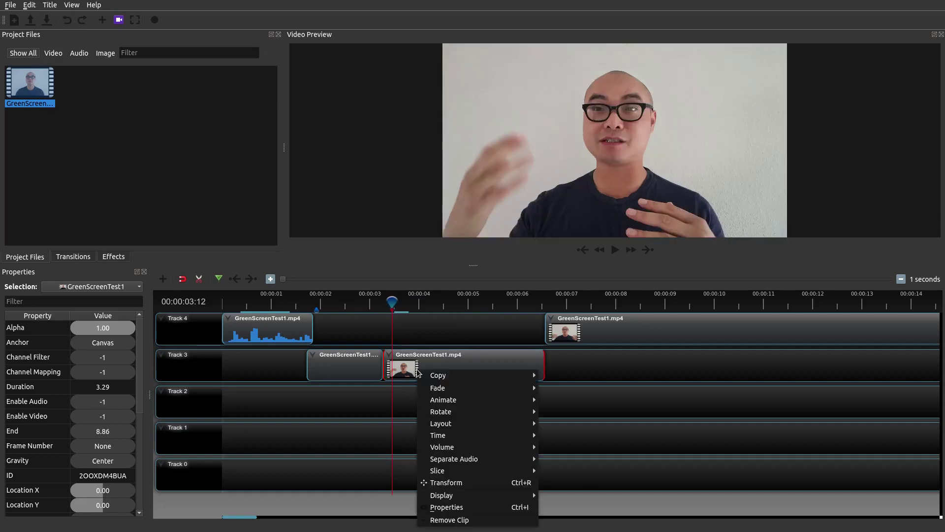
mouse_move(449, 374)
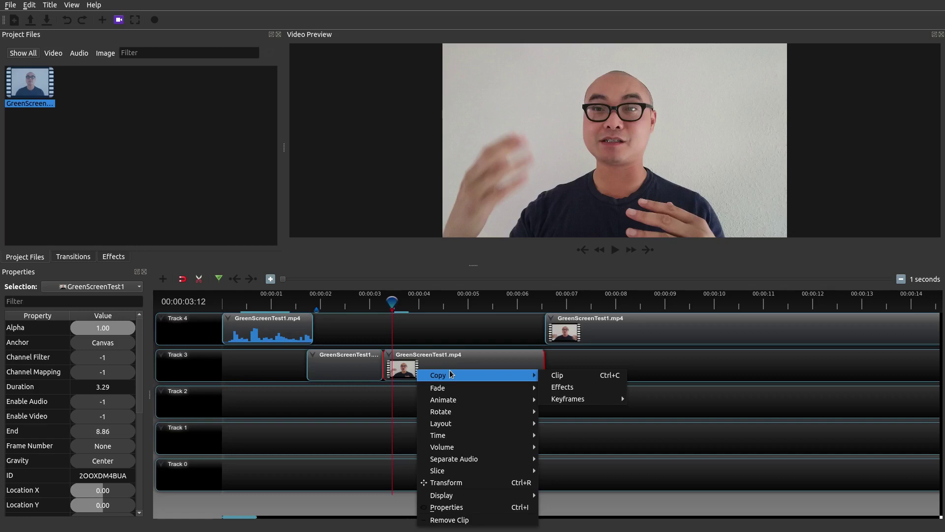
mouse_move(485, 448)
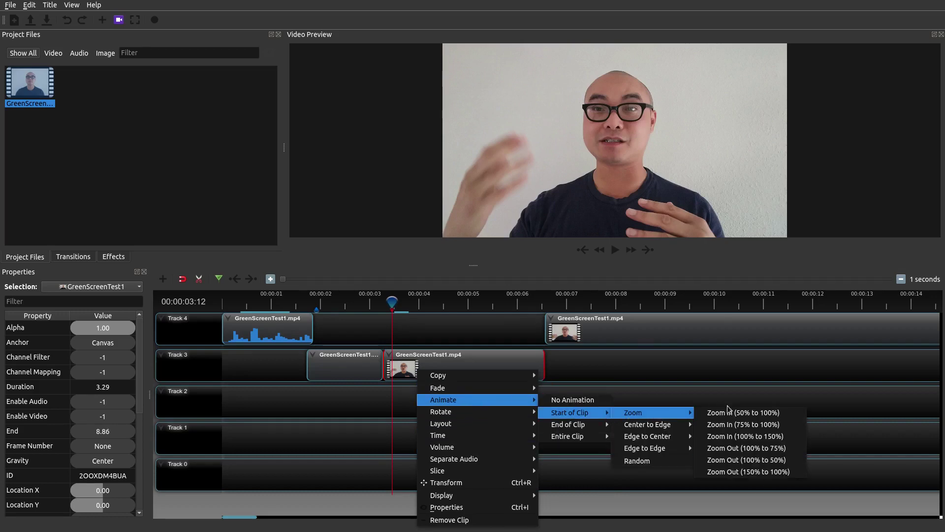
left_click(757, 438)
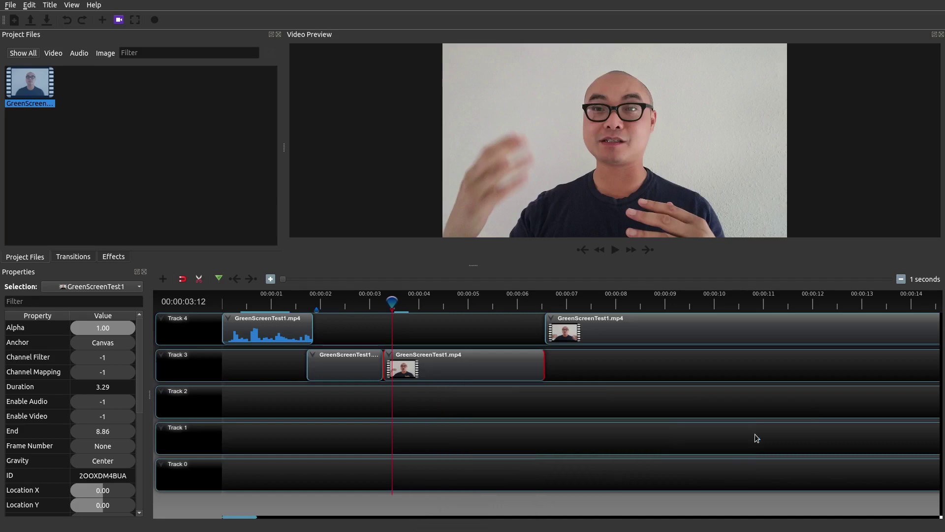
left_click(412, 390)
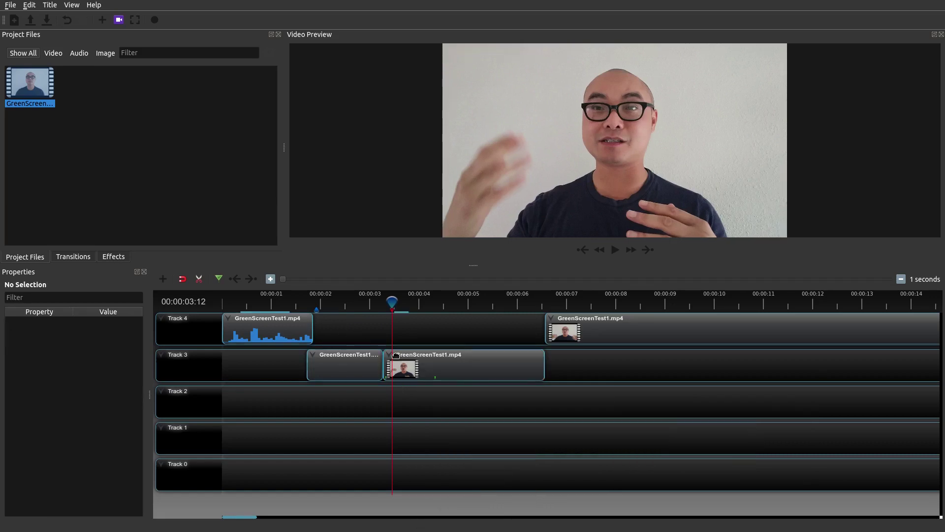
left_click_drag(393, 298, 367, 298)
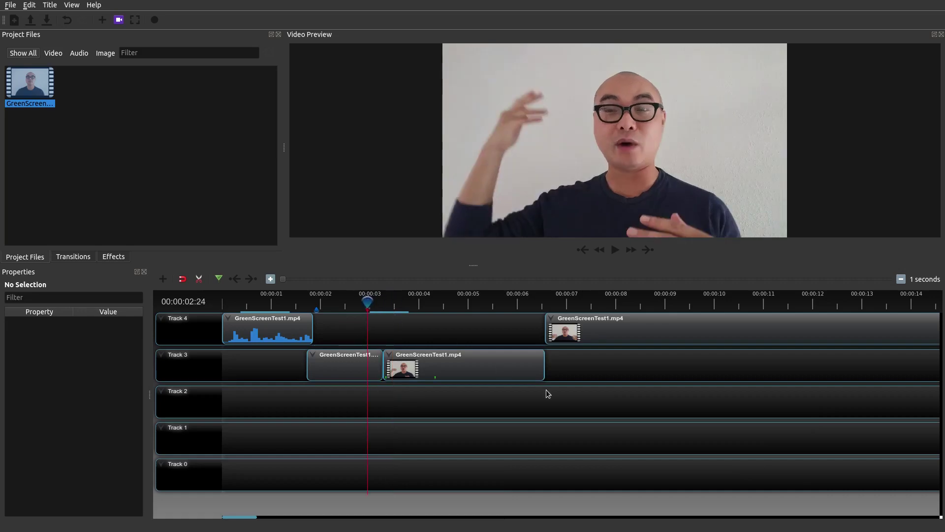
key("space")
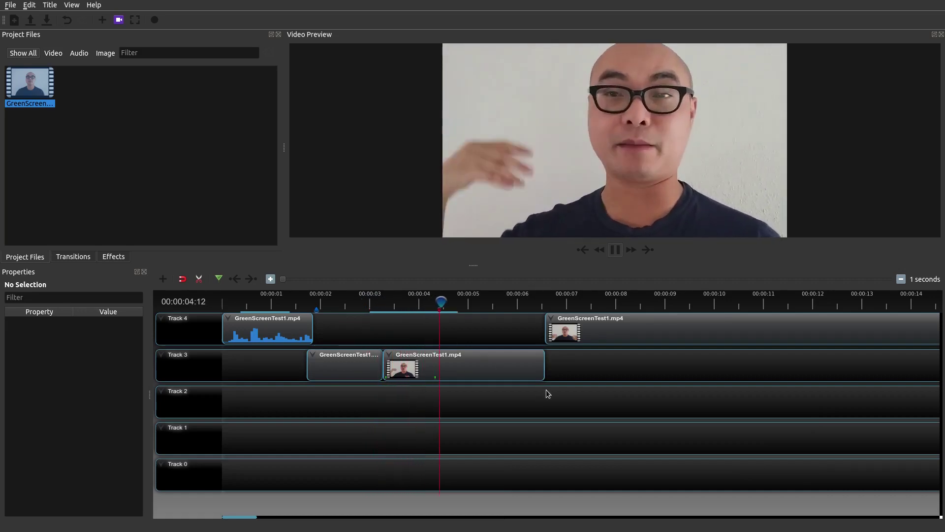
key("space")
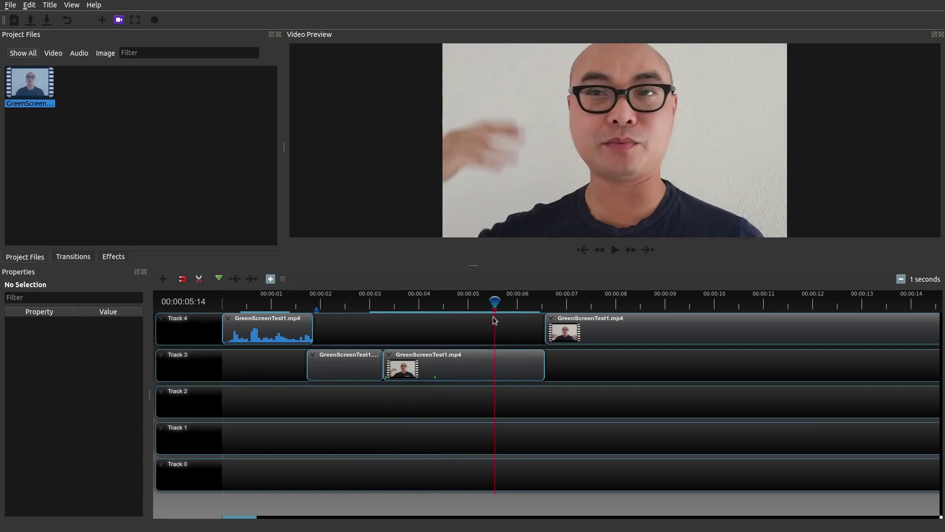
mouse_move(494, 301)
left_mouse_down()
mouse_move(407, 302)
mouse_move(420, 310)
mouse_move(493, 297)
left_mouse_up()
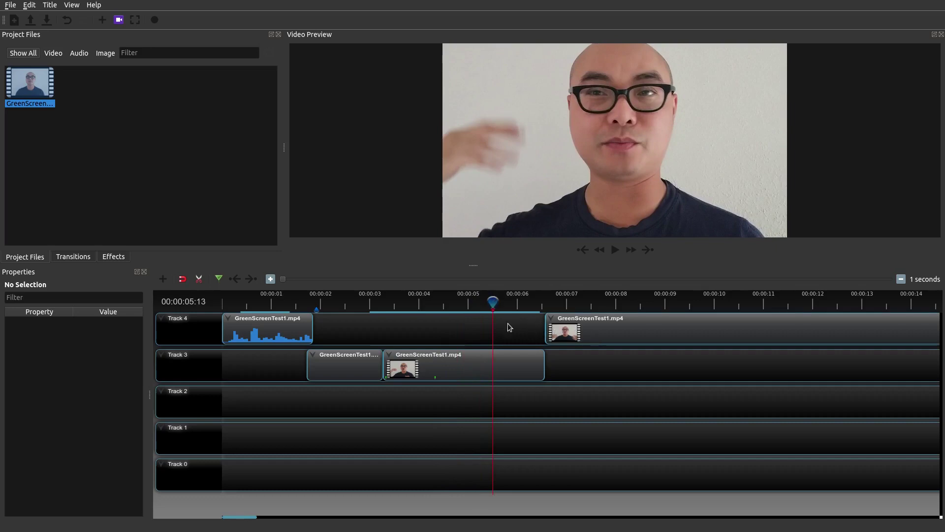
Drop the 16.68-second final clip from Track 4 onto Track 2 at the same time, then preview it.
left_click_drag(492, 300, 532, 301)
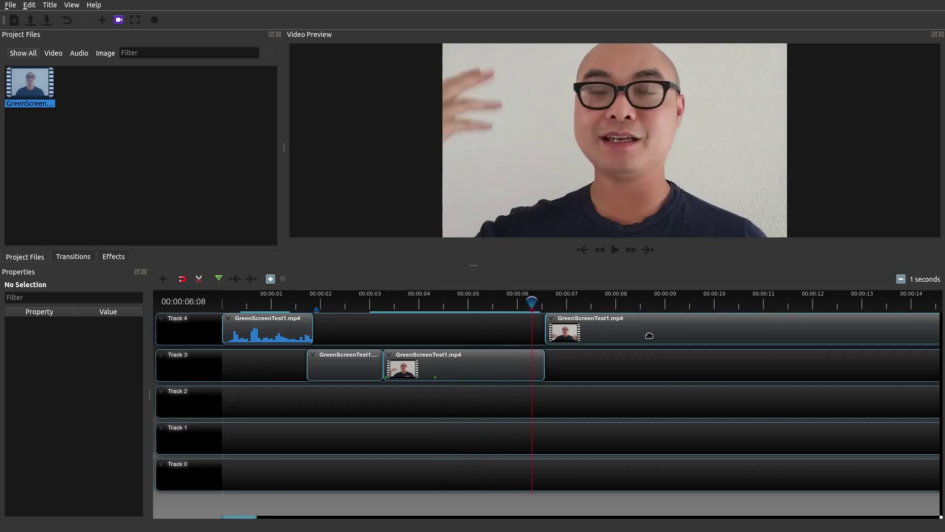
left_click_drag(648, 333, 646, 406)
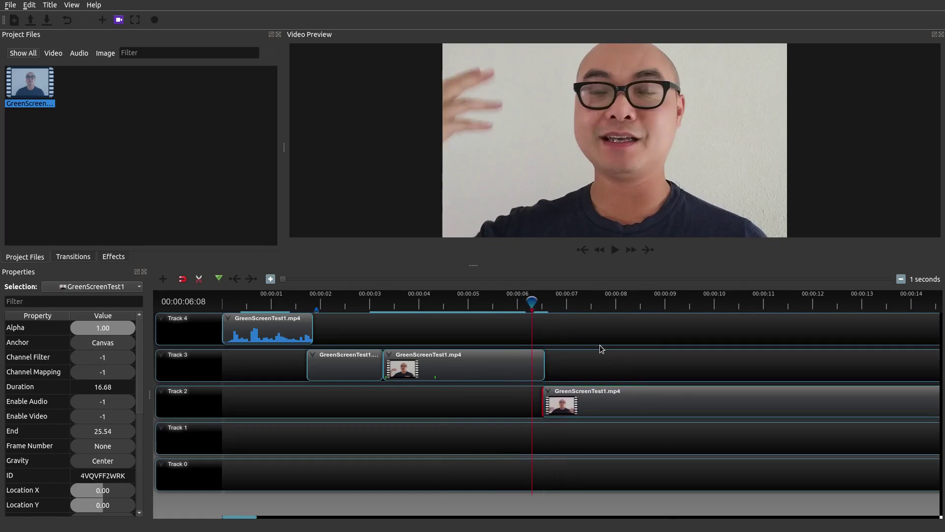
key("space")
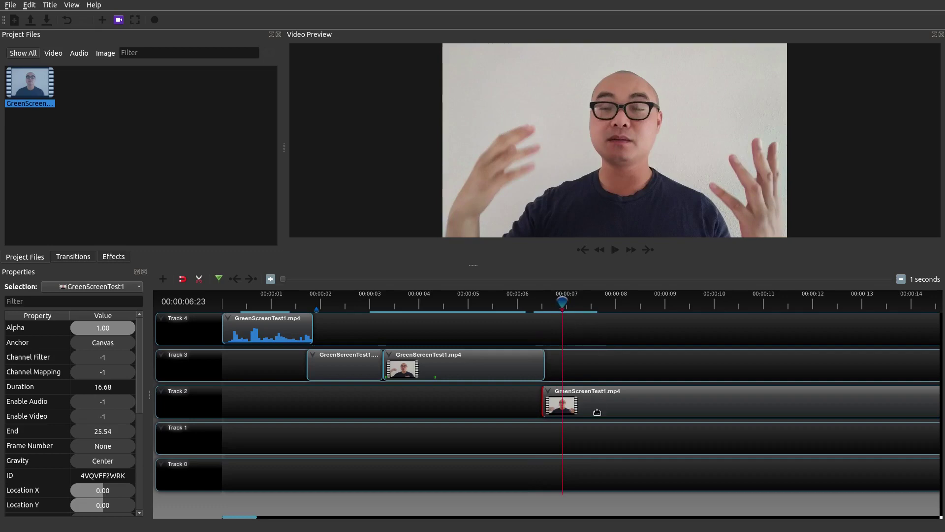
left_click(560, 303)
mouse_move(560, 303)
left_mouse_down()
mouse_move(572, 301)
mouse_move(562, 302)
left_mouse_up()
left_click_drag(563, 302, 557, 303)
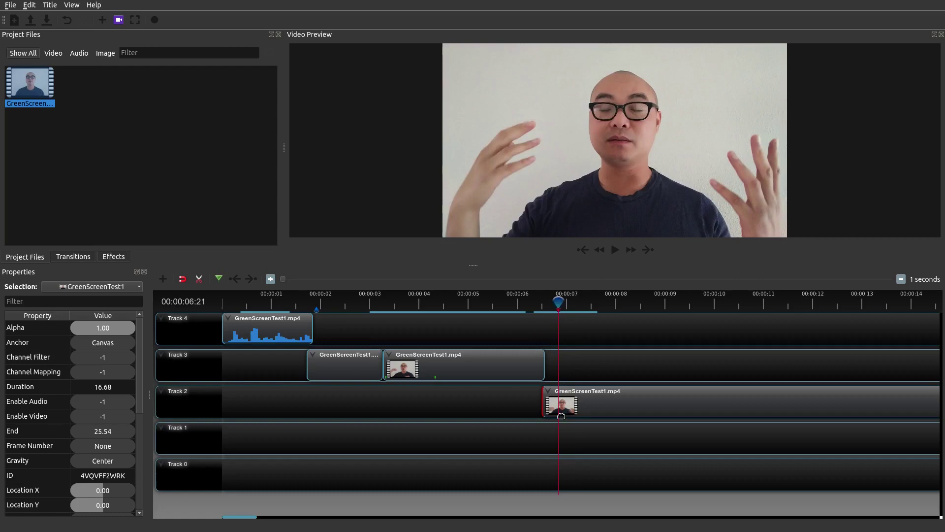
Scale the Track 2 clip up to about 1.23 × 1.25 with the preview's Transform handles.
right_click(559, 400)
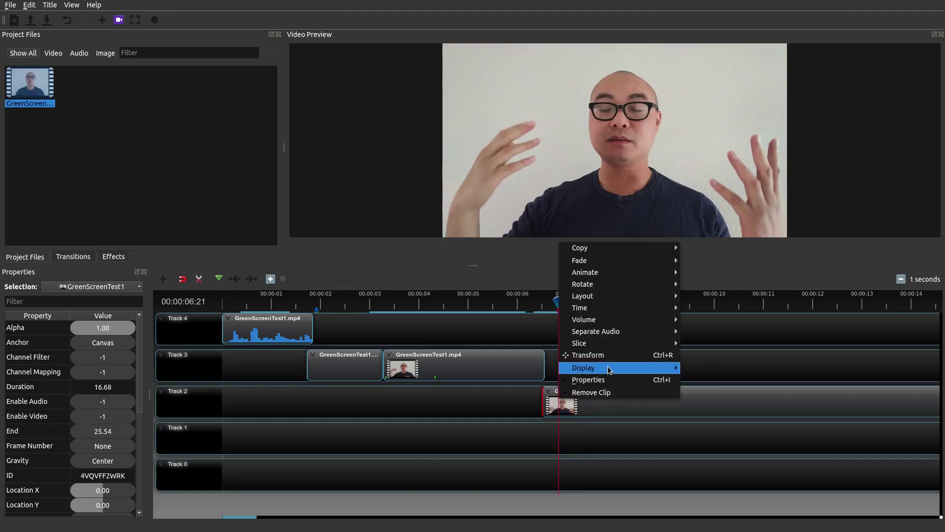
left_click(588, 355)
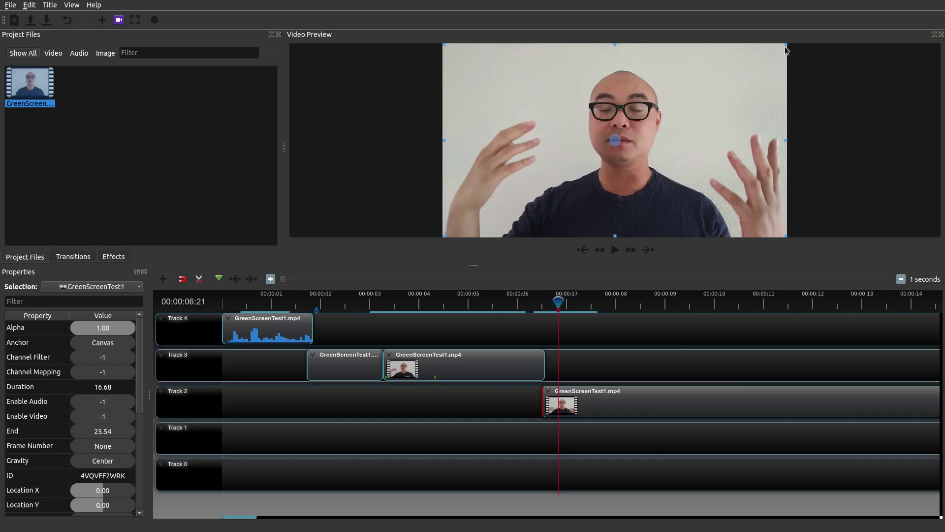
left_click_drag(786, 49, 824, 21)
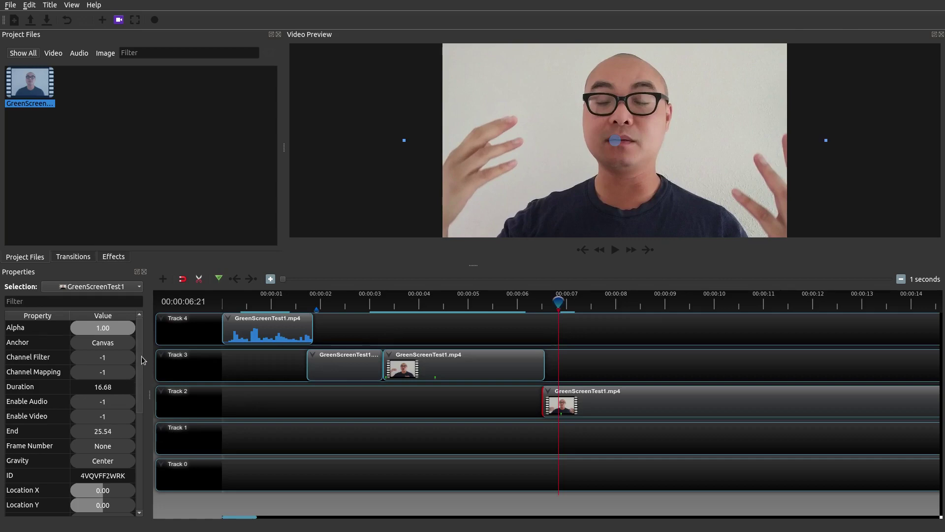
left_click_drag(142, 360, 142, 437)
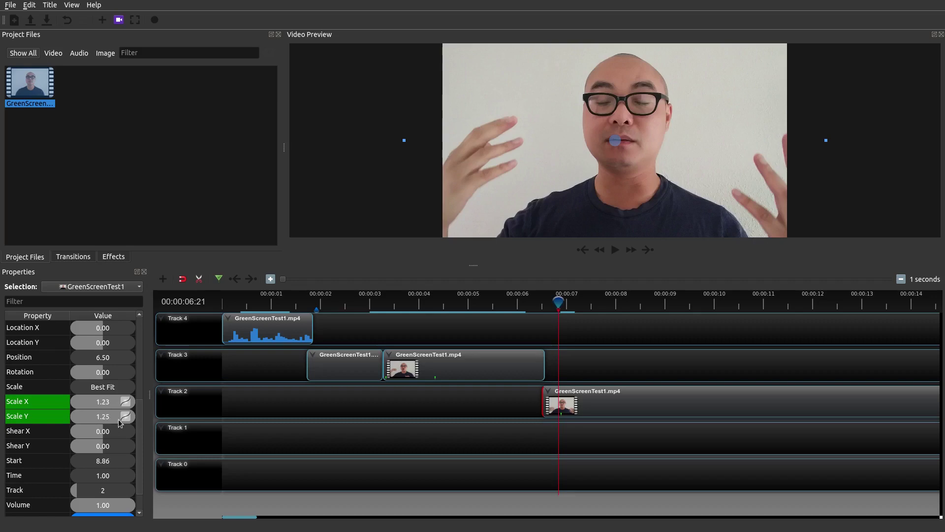
left_click_drag(561, 302, 523, 305)
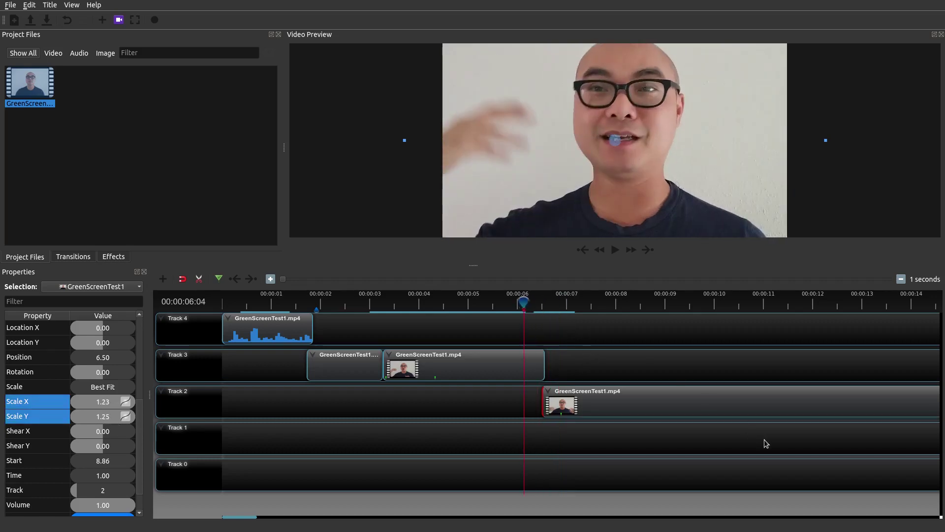
Review the zoomed cut, then make the Track 2 clip display its audio waveform.
key("space")
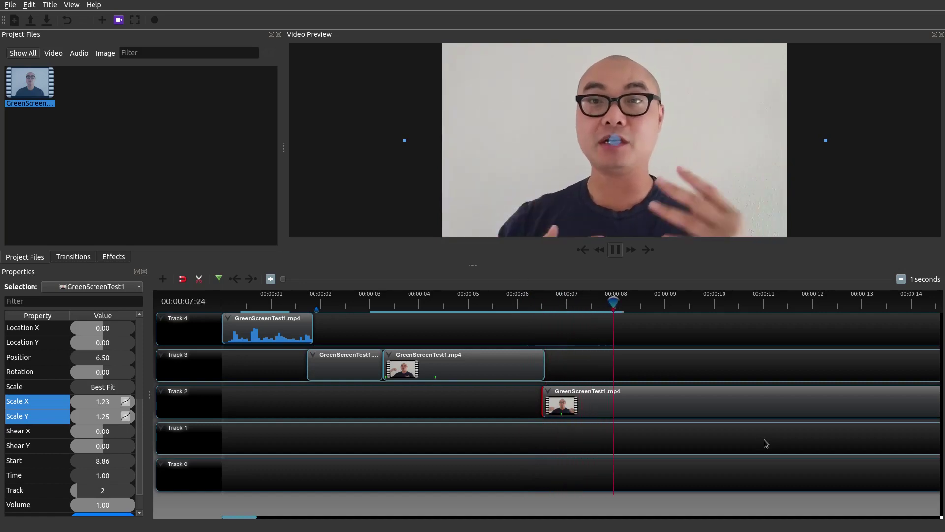
key("space")
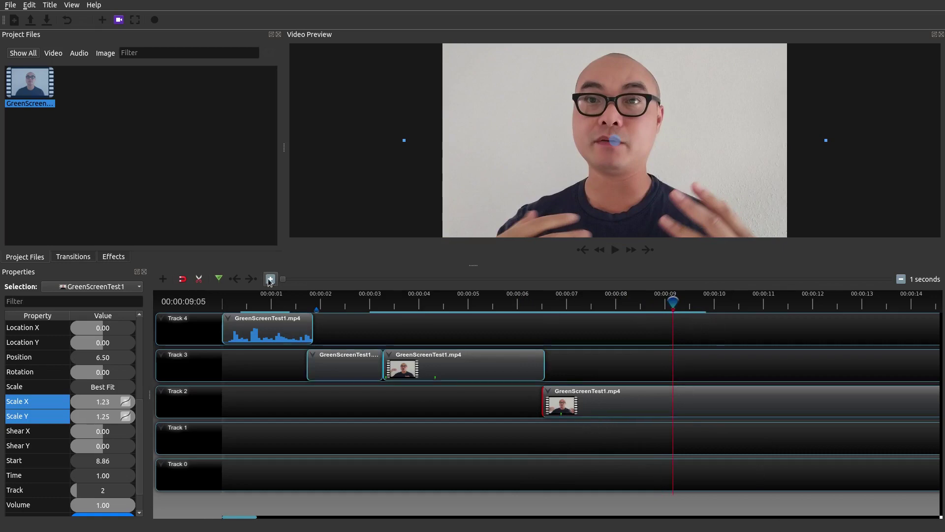
right_click(623, 411)
mouse_move(654, 382)
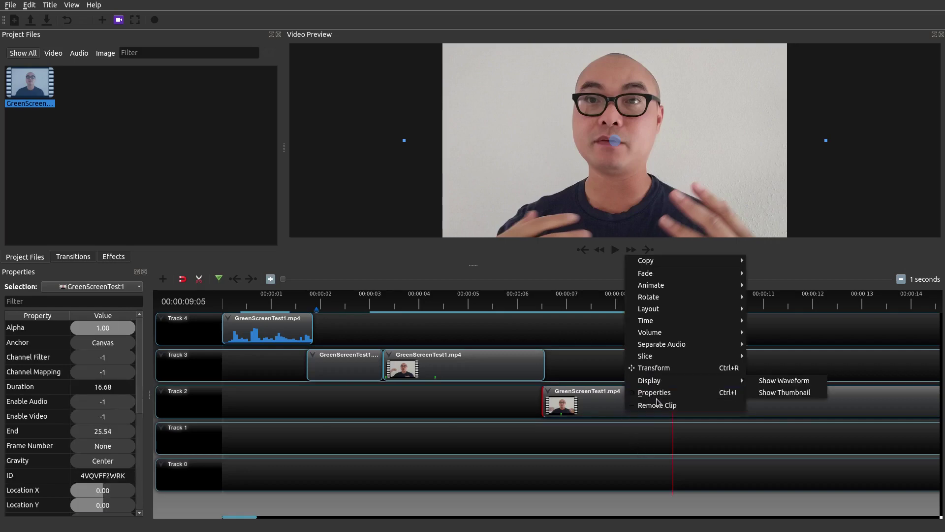
left_click(771, 380)
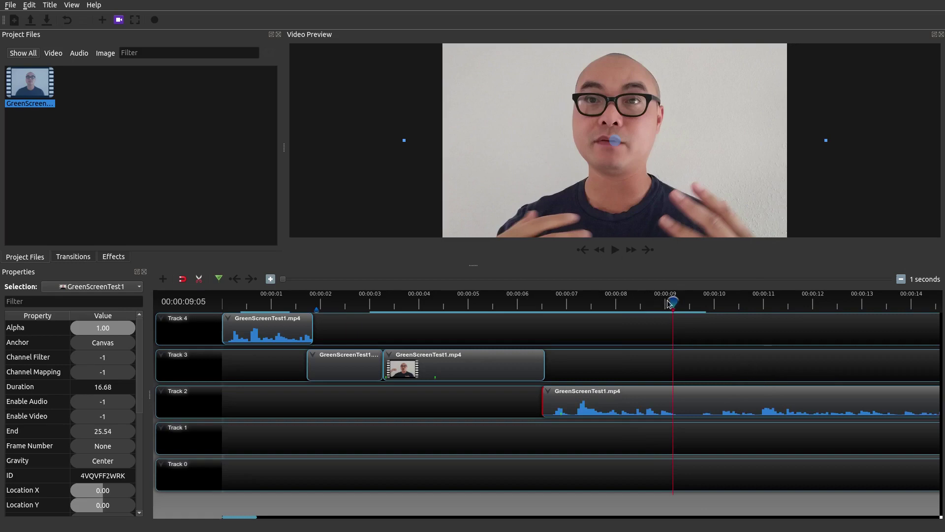
left_click_drag(672, 301, 534, 294)
left_click(296, 419)
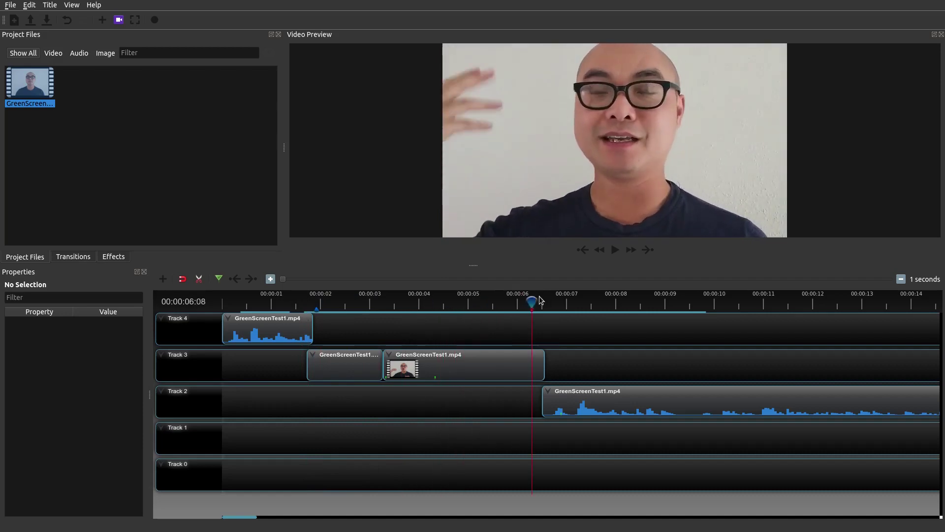
left_click_drag(532, 301, 590, 301)
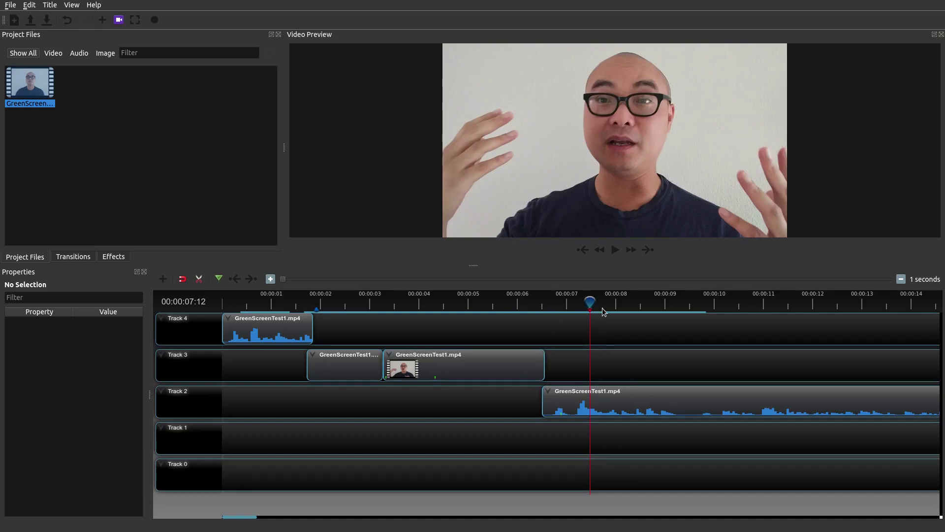
left_click_drag(589, 300, 569, 302)
left_click(543, 309)
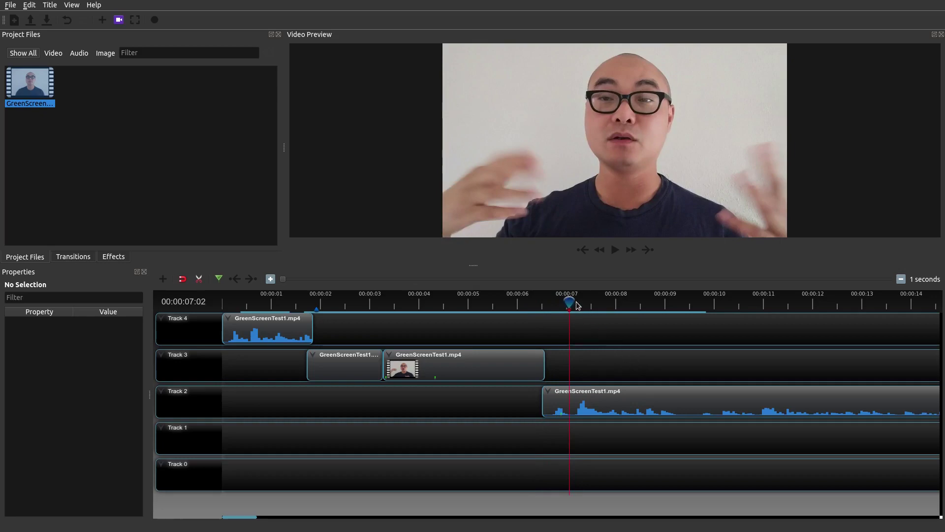
left_click_drag(573, 301, 583, 300)
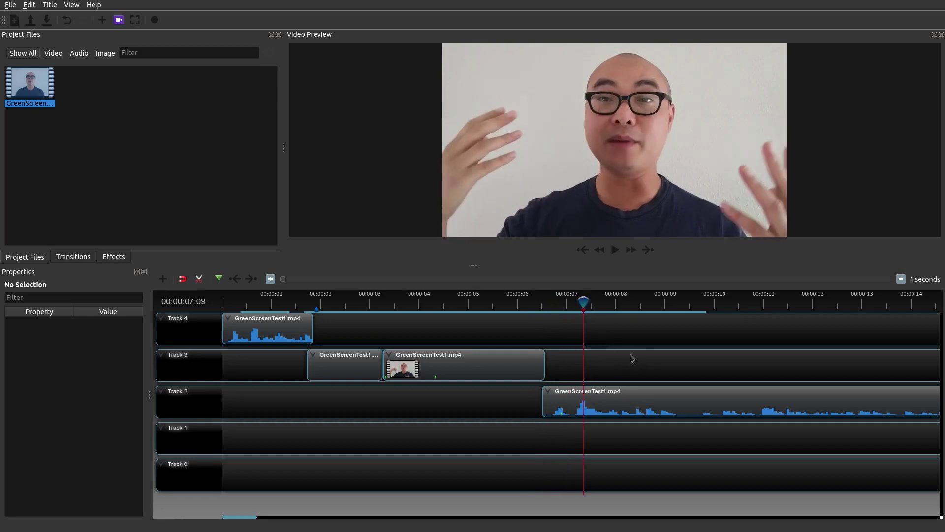